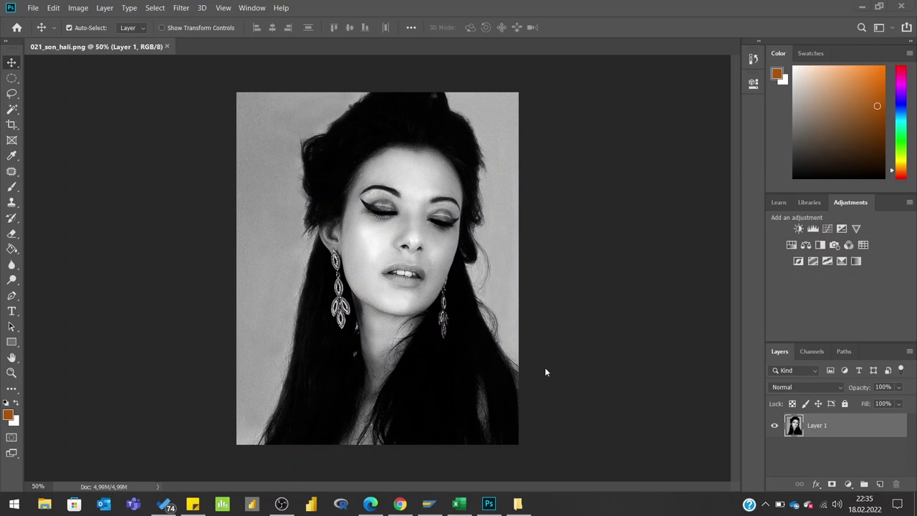
Duplicate Layer 1 and rename the copy 'Yeni düzenleme katmanı'.
right_click(828, 425)
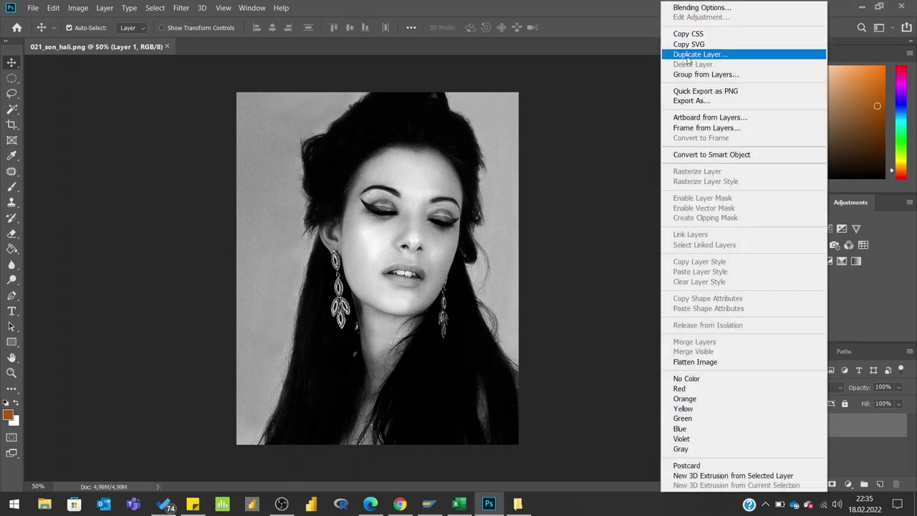
click(690, 54)
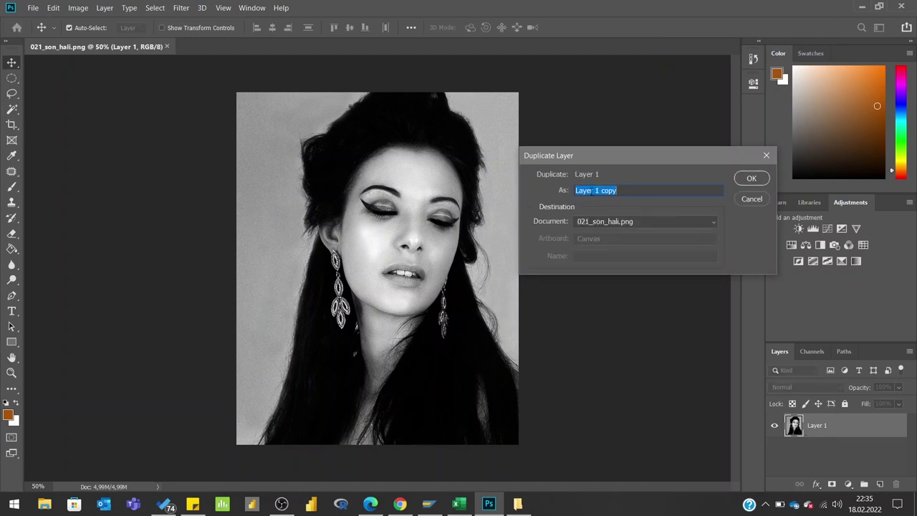
click(752, 178)
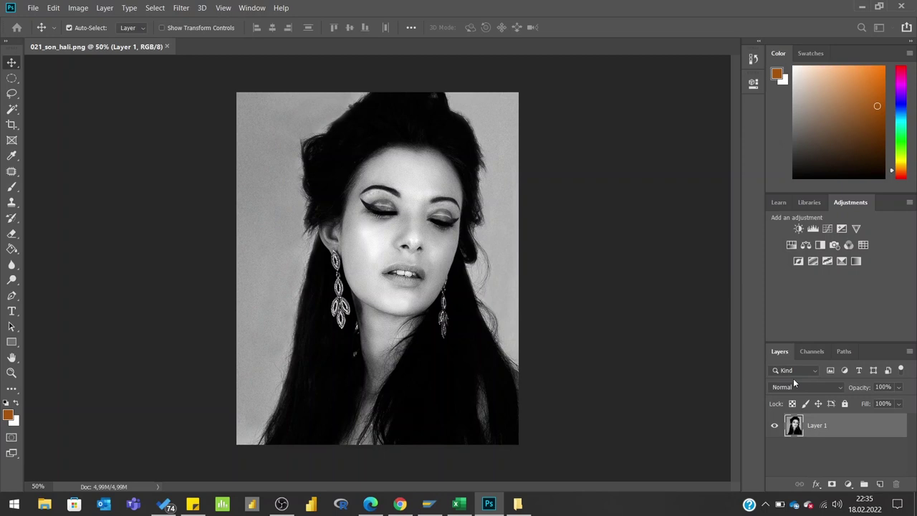
double_click(830, 428)
text(Yeni düzenleme a)
text(atmanı)
key(Return)
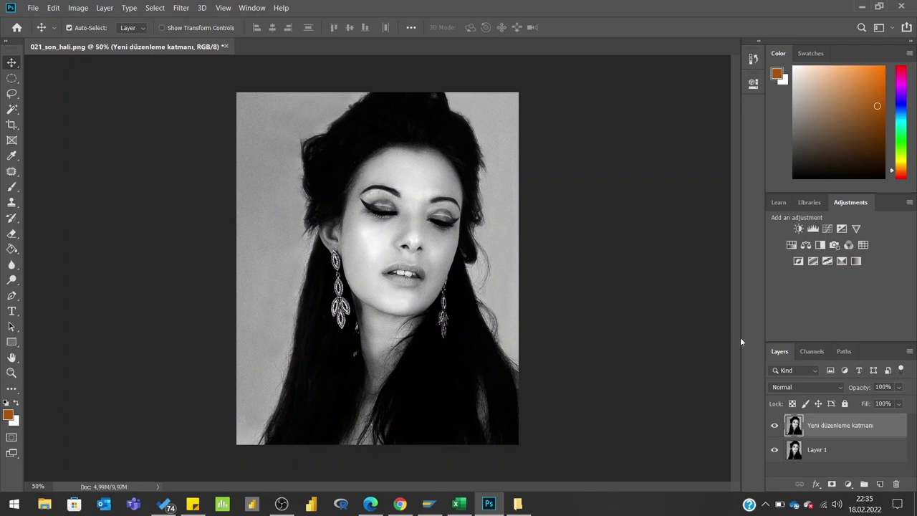
Apply a 2,5-pixel Gaussian Blur to the Yeni düzenleme katmanı layer.
click(183, 9)
mouse_move(187, 136)
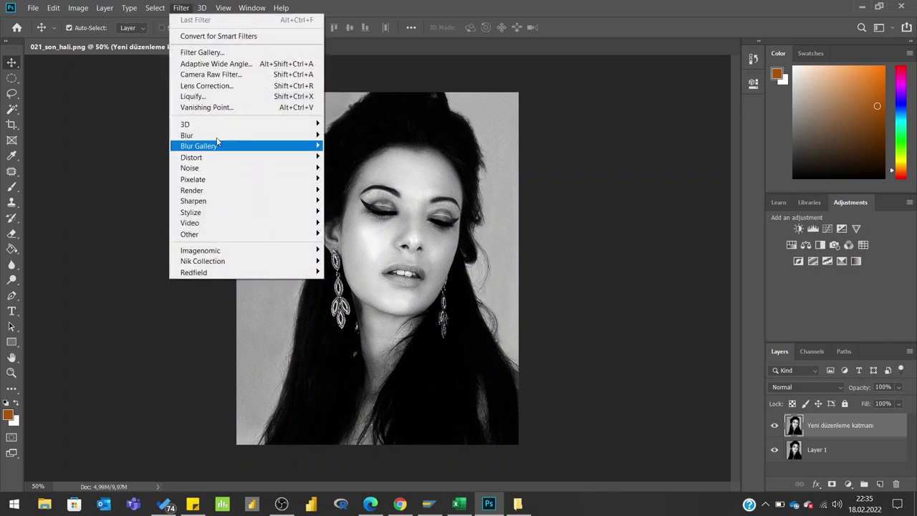
click(347, 178)
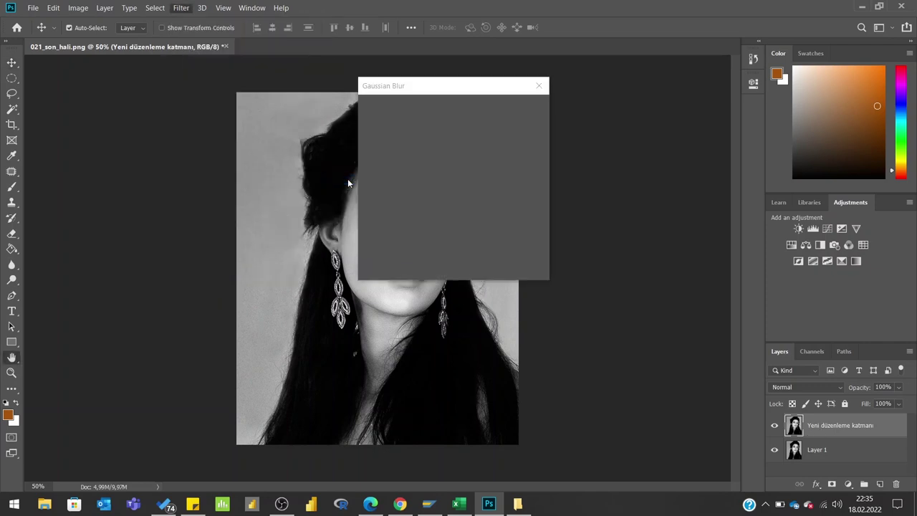
drag(449, 83, 660, 79)
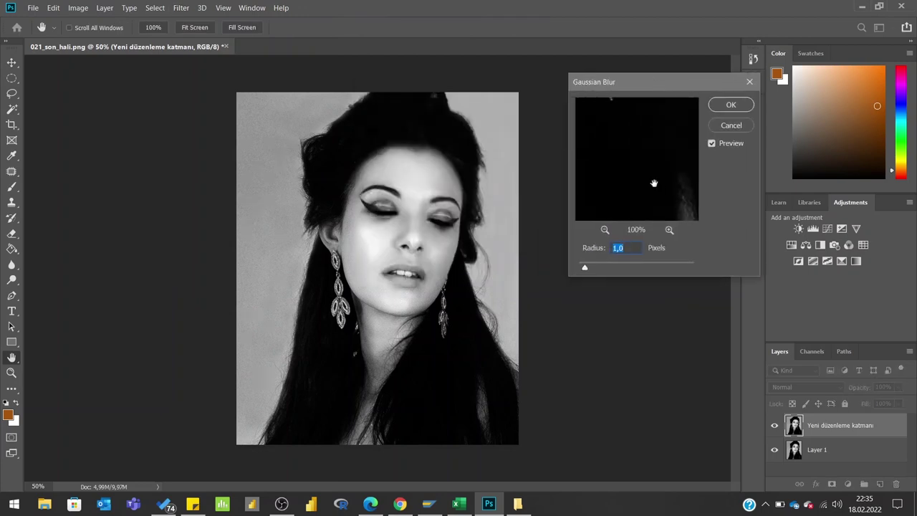
drag(589, 268, 592, 269)
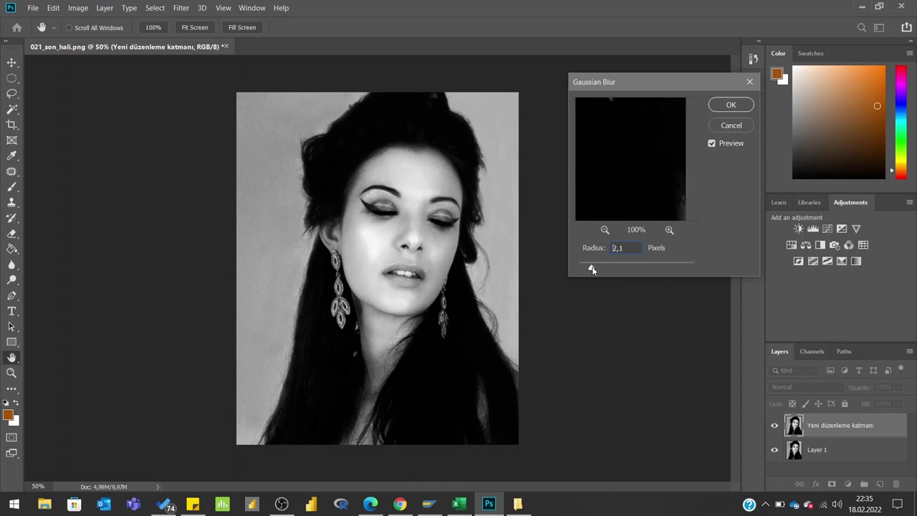
drag(593, 270, 595, 270)
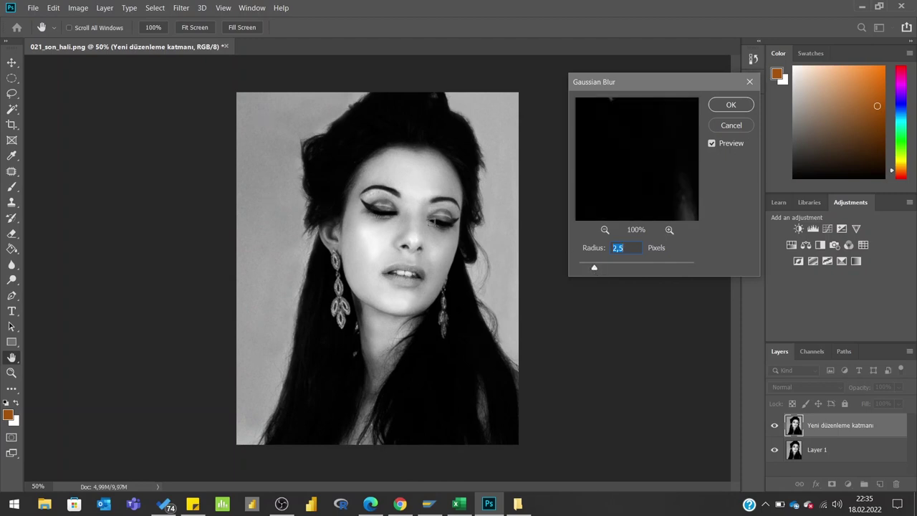
click(731, 105)
key(z)
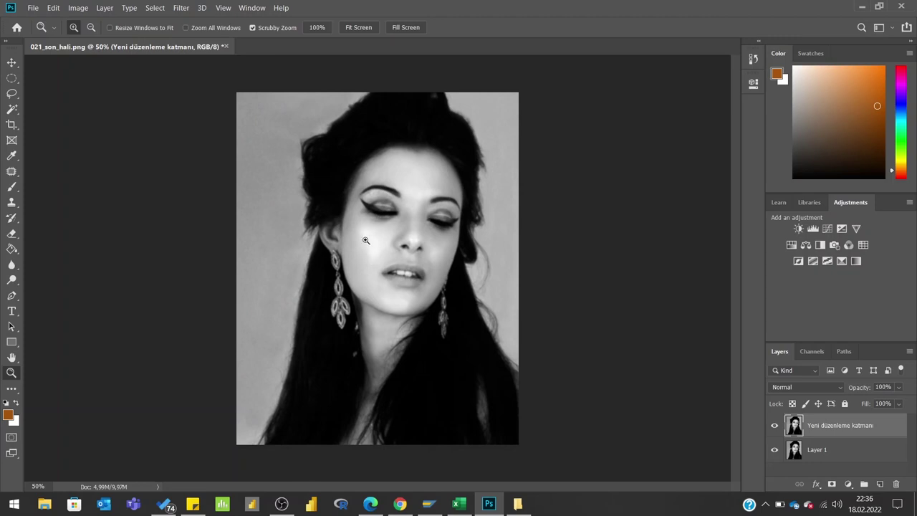
Duplicate the blurred layer and rename the copy 'hareket portre layer'.
right_click(825, 427)
click(697, 61)
click(760, 199)
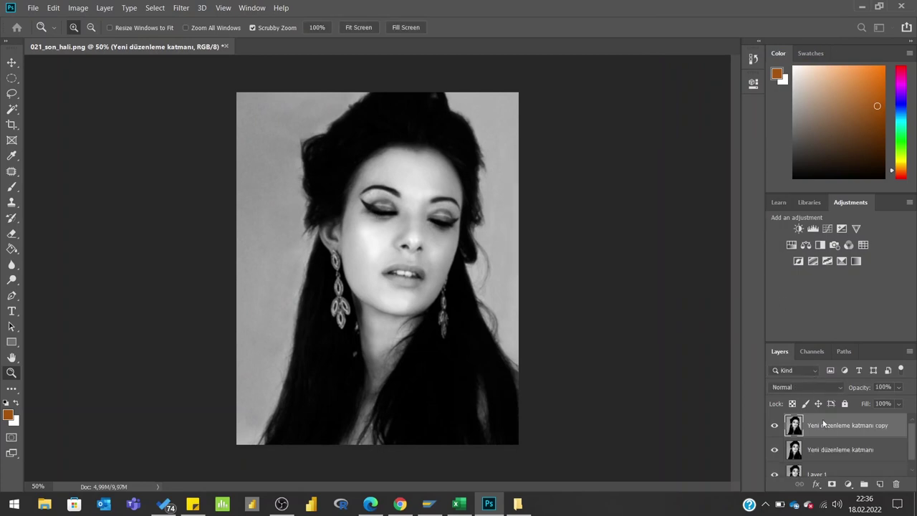
double_click(828, 426)
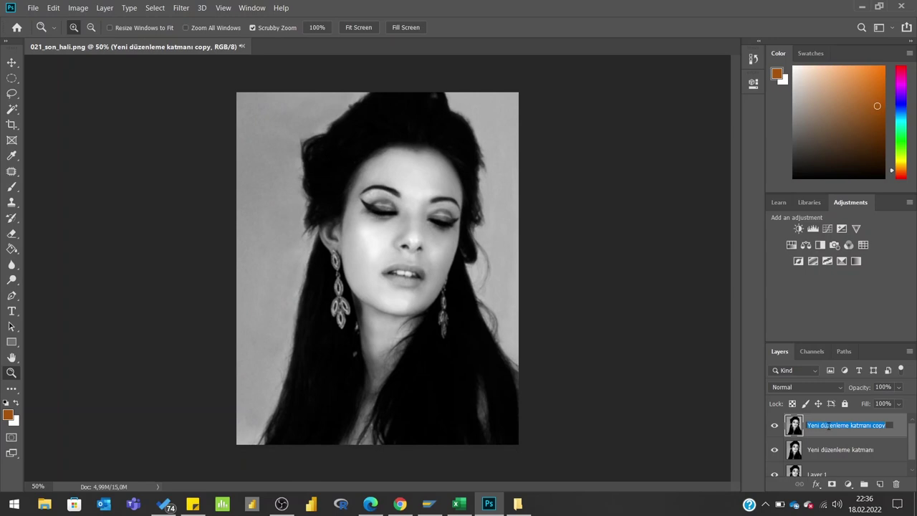
text(hareket portre layer)
key(Return)
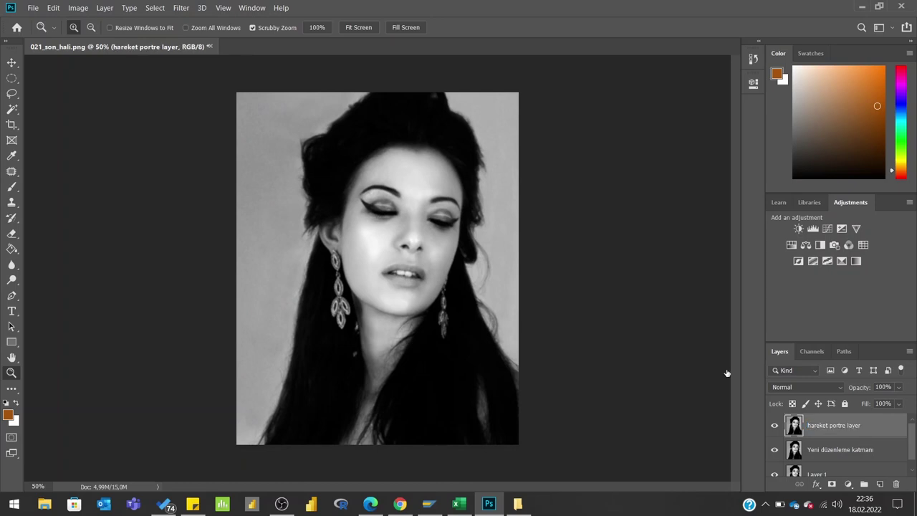
Apply a Motion Blur at 0° angle and 89-pixel distance to hareket portre layer.
click(191, 9)
mouse_move(215, 135)
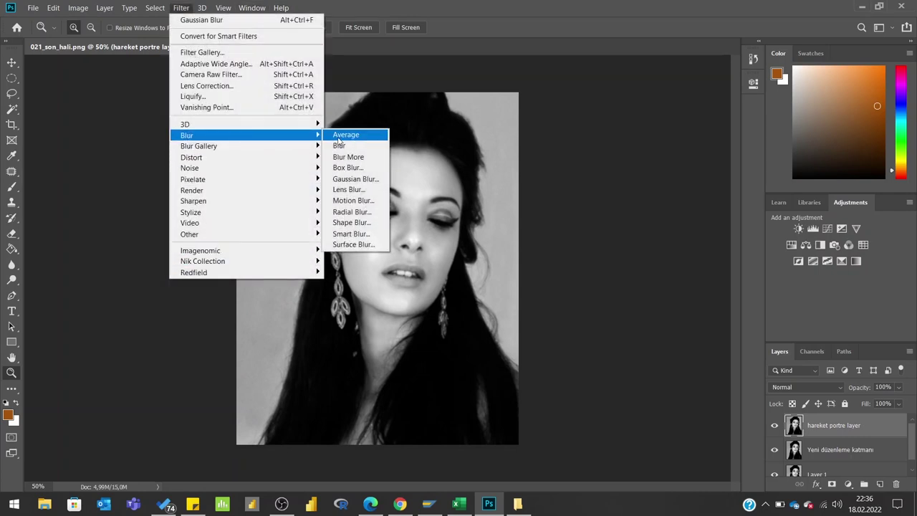
click(353, 201)
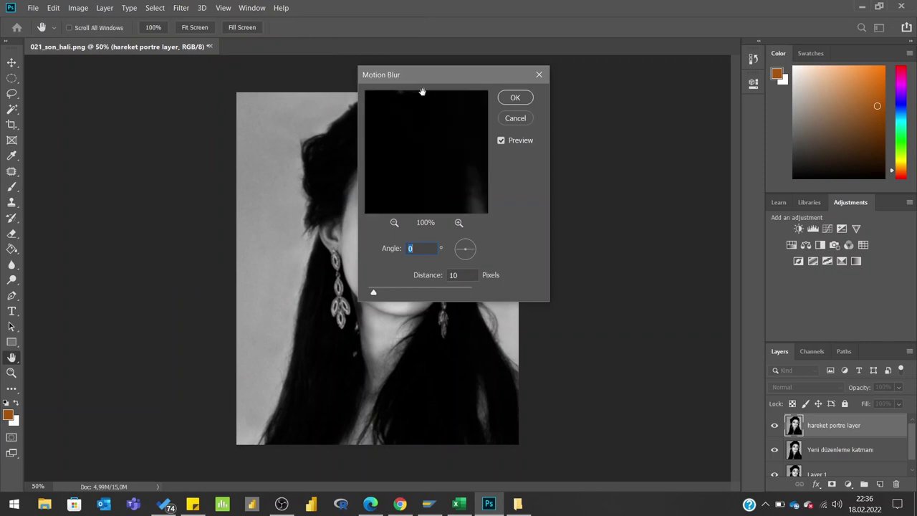
drag(445, 74, 672, 54)
drag(601, 272, 630, 273)
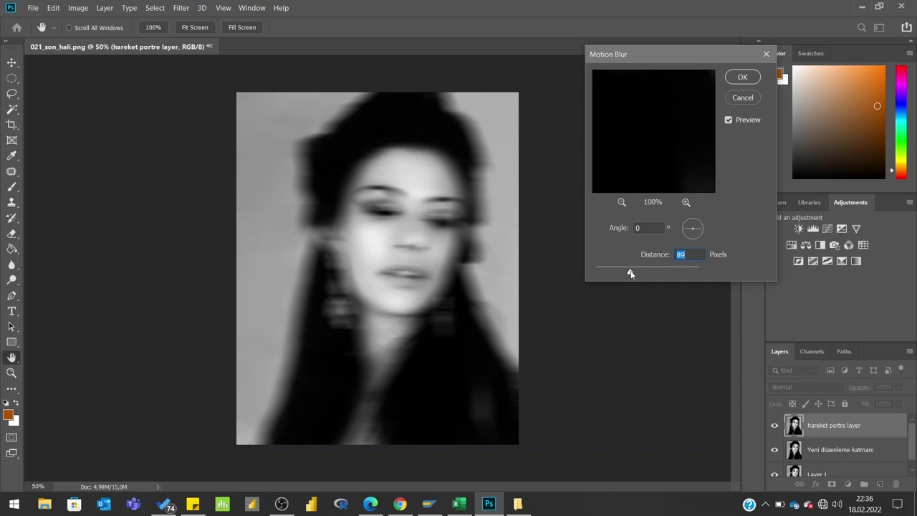
click(631, 273)
click(732, 80)
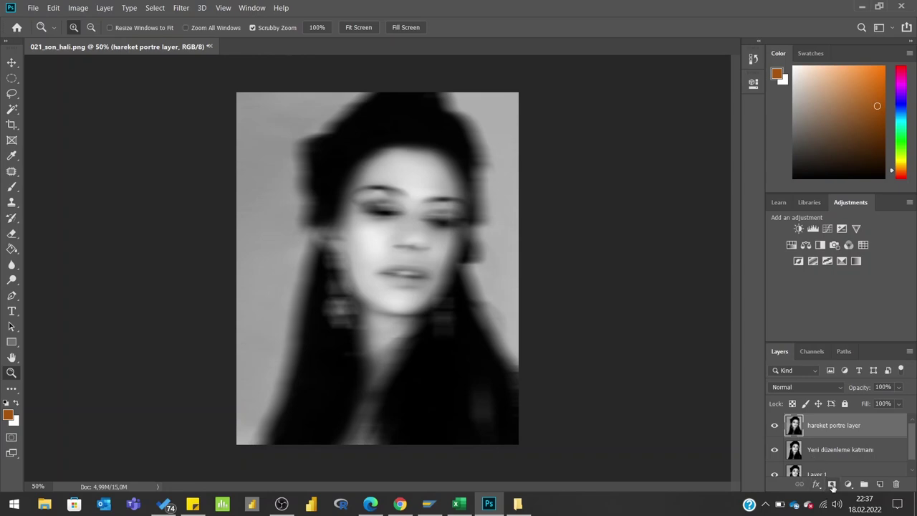
Add a layer mask and paint black over the eye, nose and mouth.
click(831, 483)
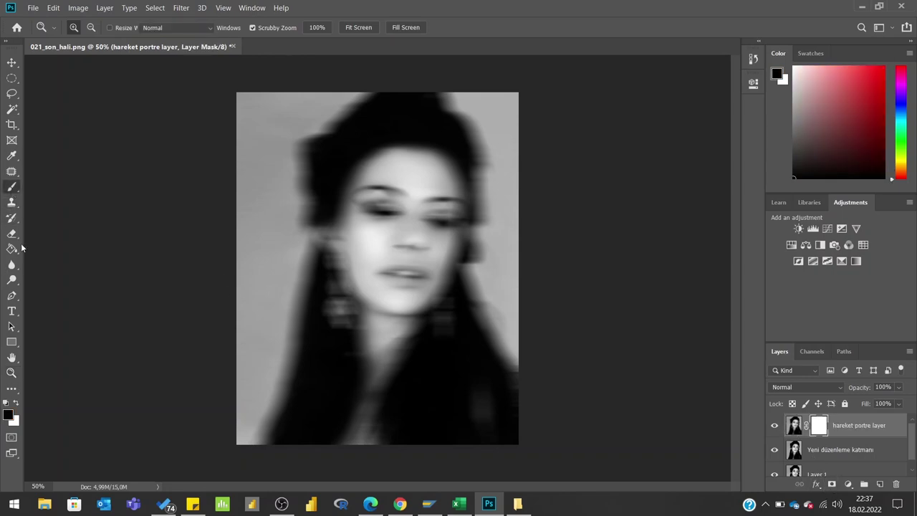
click(11, 186)
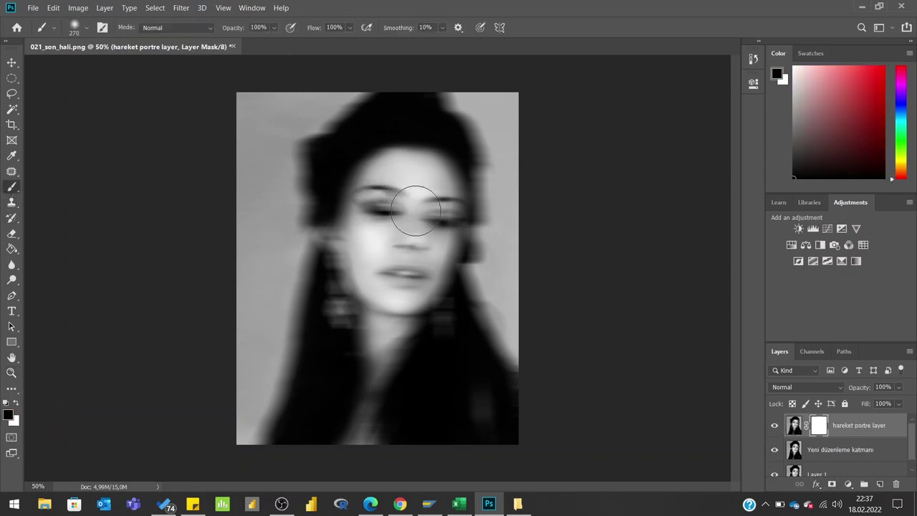
mouse_move(382, 208)
mouse_down()
mouse_move(422, 201)
mouse_move(426, 248)
mouse_up()
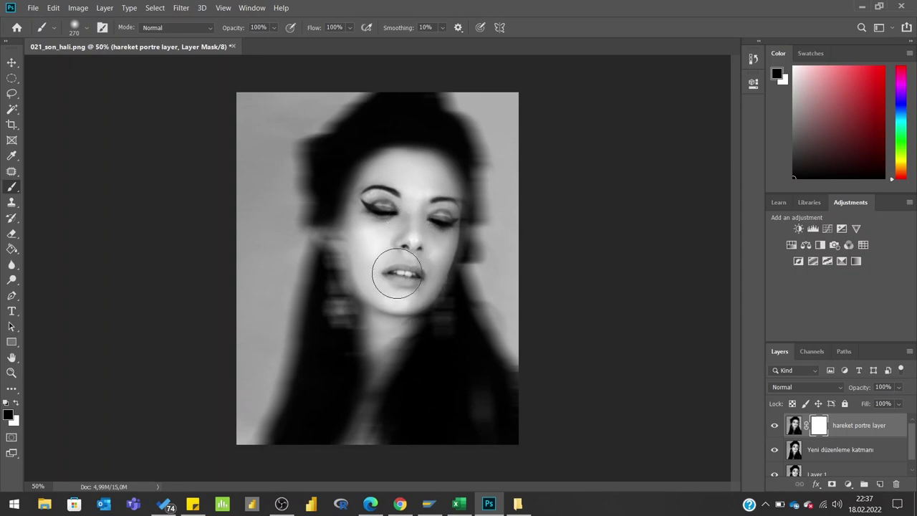
drag(408, 238, 481, 317)
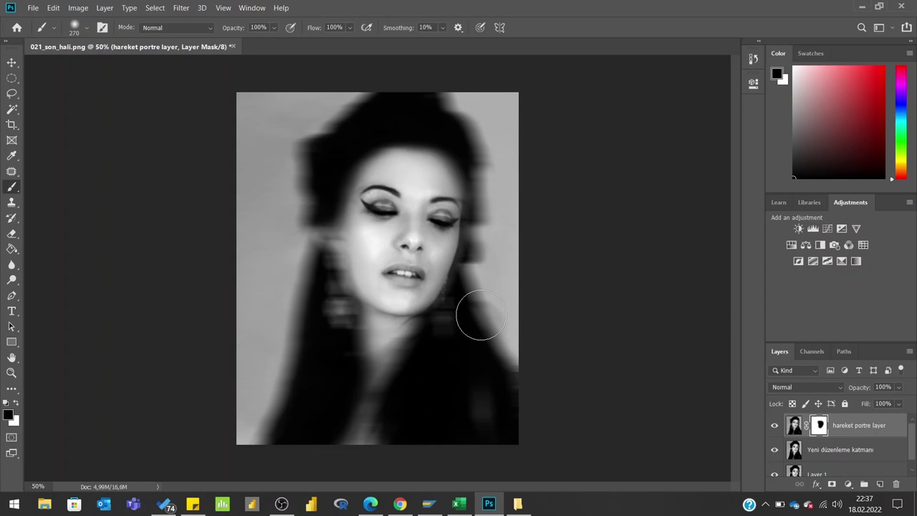
Blend the mask edges with white at 23% opacity around eye, nose, mouth and hair.
key(x)
click(275, 29)
drag(277, 41, 245, 41)
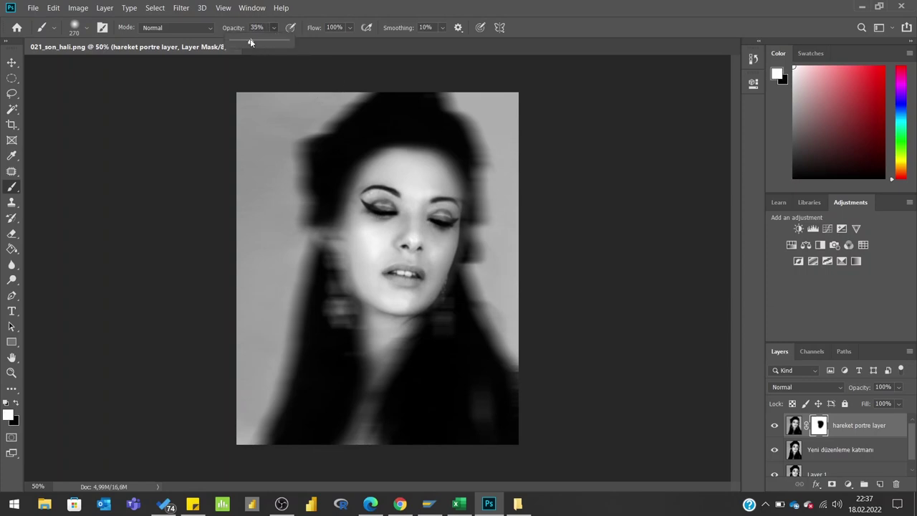
click(382, 179)
drag(406, 217, 441, 215)
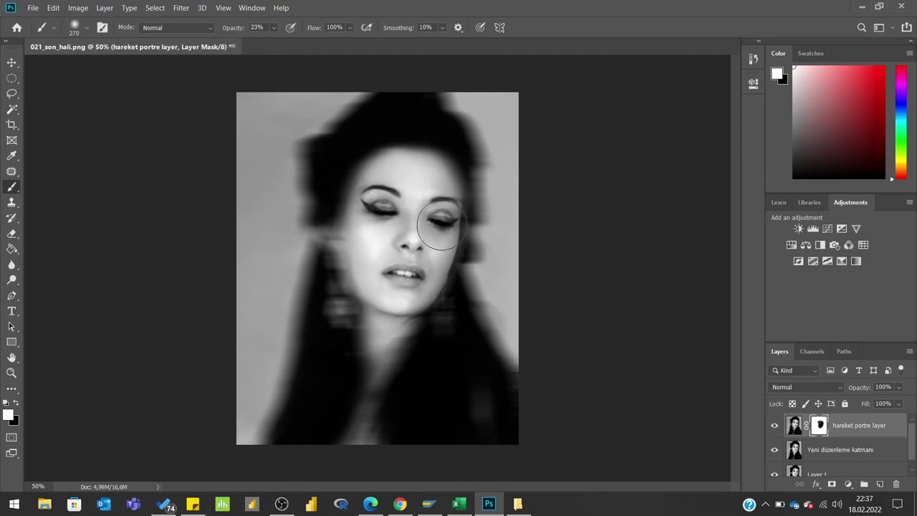
mouse_move(413, 260)
mouse_down()
mouse_move(434, 260)
mouse_move(395, 266)
mouse_up()
drag(461, 141, 389, 138)
Merge all three layers into hareket portre layer.
scroll(905, 444, down, 1)
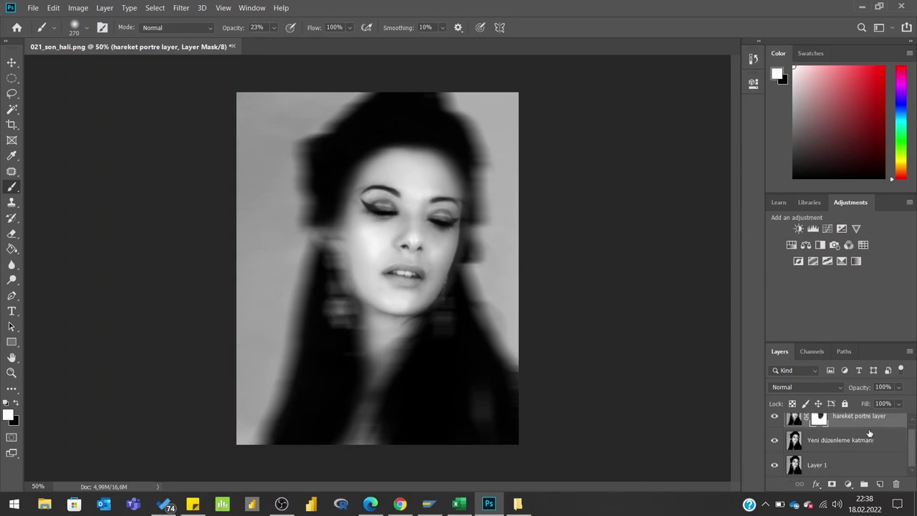
shift+click(860, 469)
right_click(861, 469)
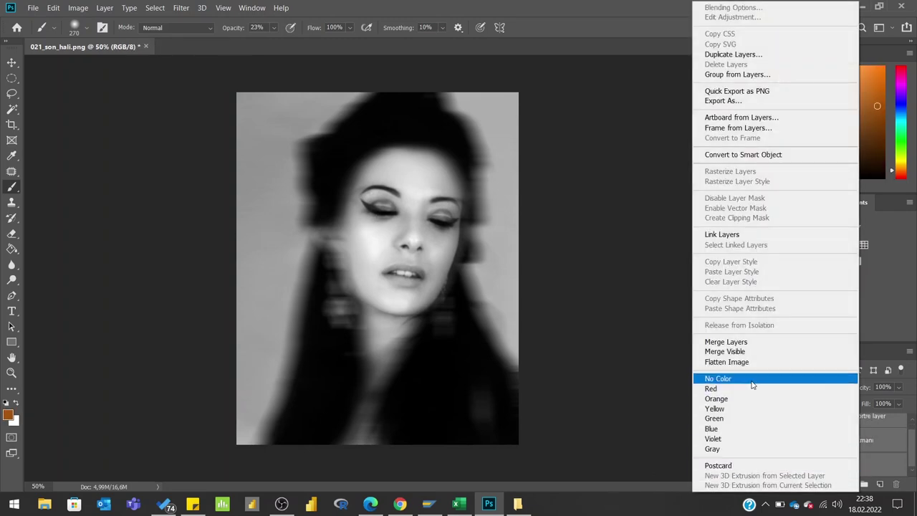
click(751, 345)
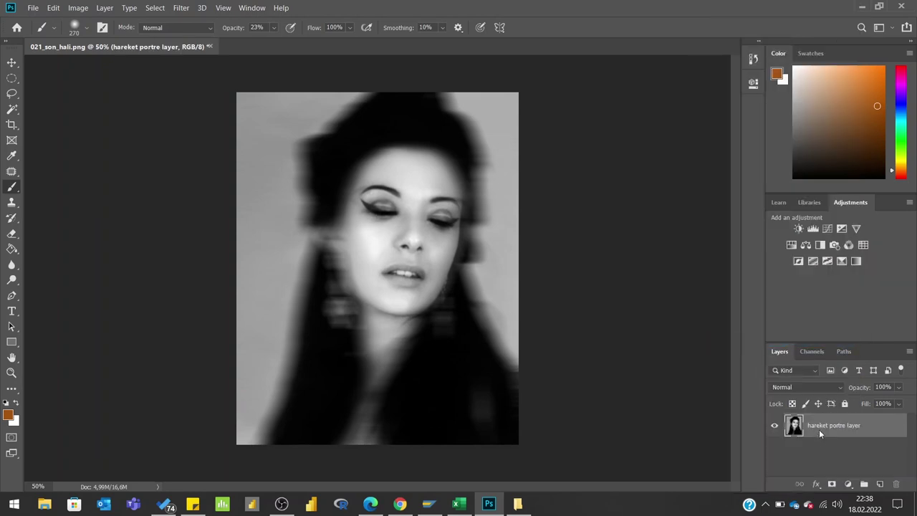
Duplicate the merged layer as 'hareket portre layer copy'.
right_click(819, 429)
click(681, 54)
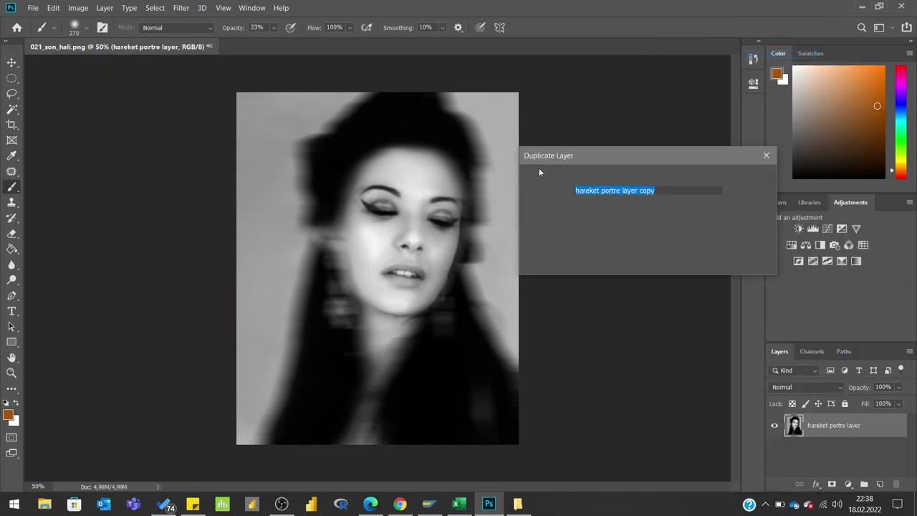
click(746, 196)
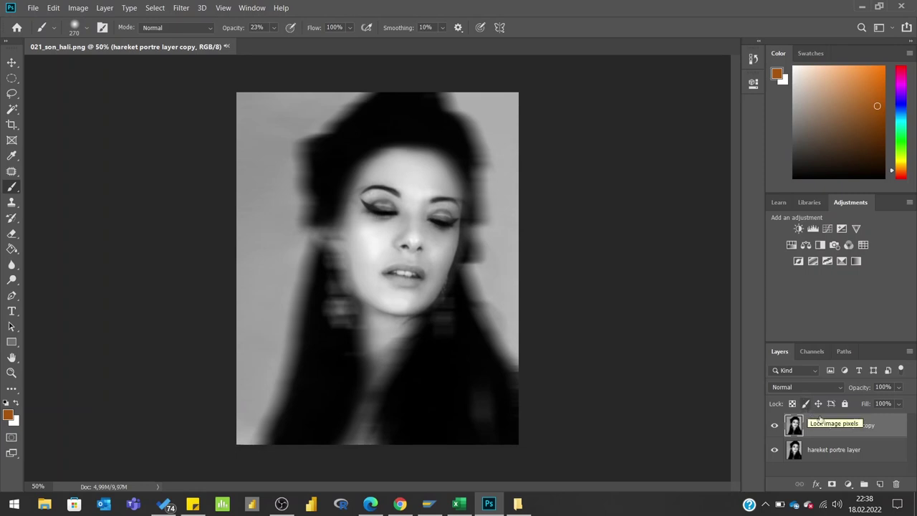
click(815, 387)
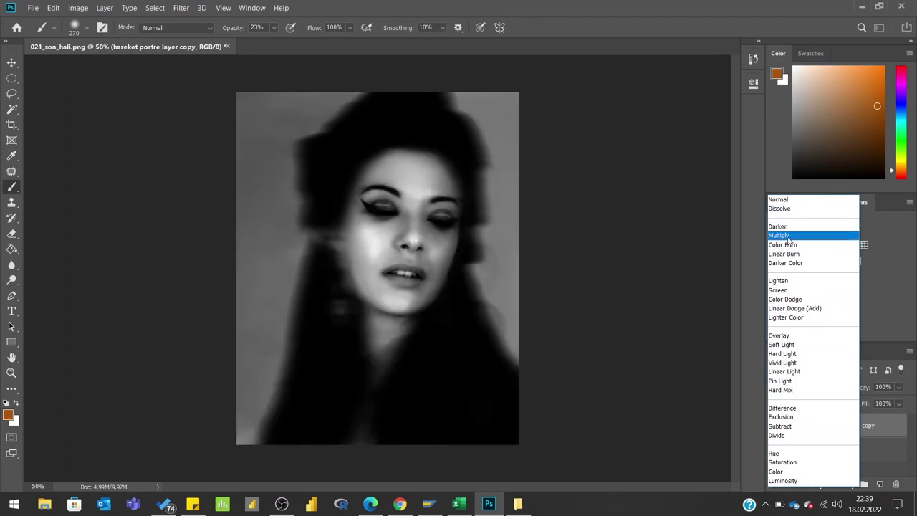
Preview Hard Light, then set the copy's blend mode to Multiply.
click(784, 353)
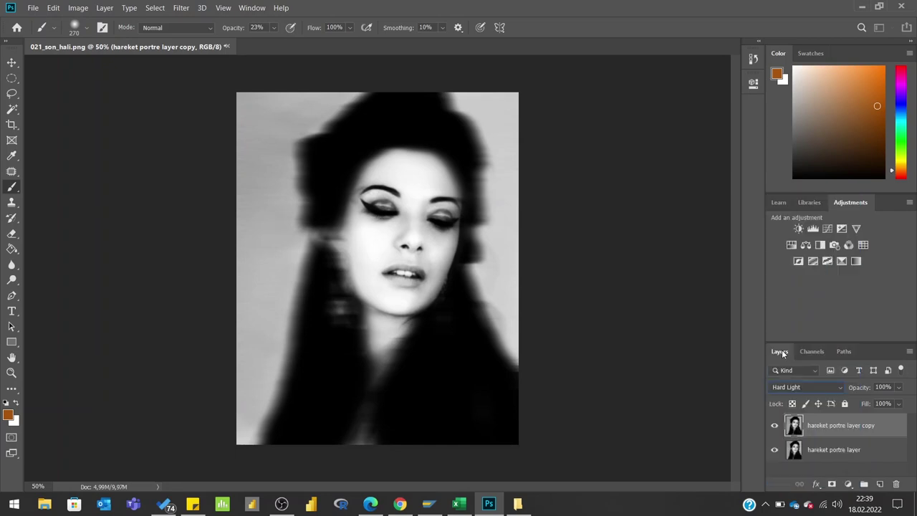
click(811, 388)
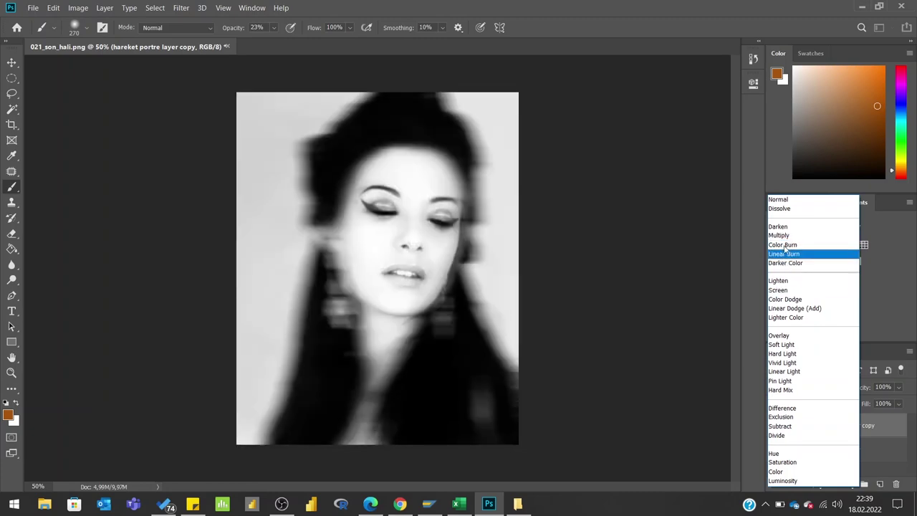
click(779, 235)
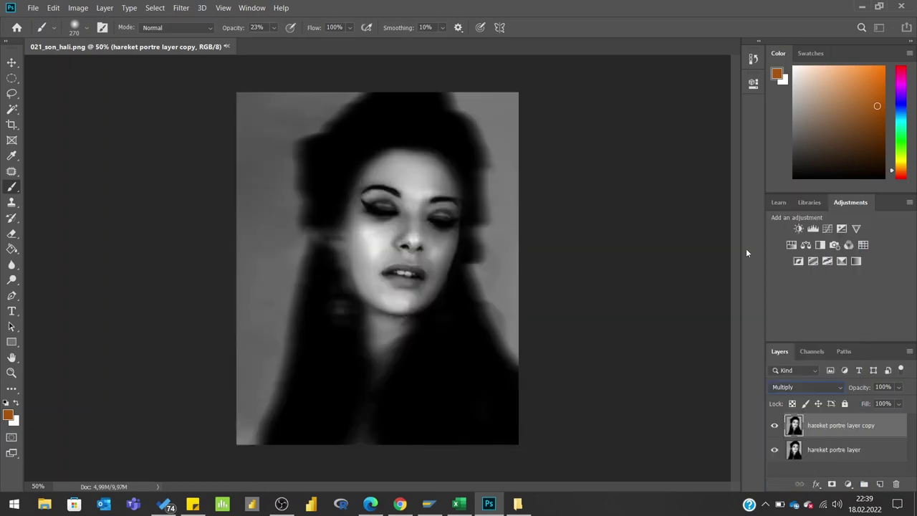
Add a clipped Levels adjustment with input levels 6, 1,38 and 237.
click(848, 484)
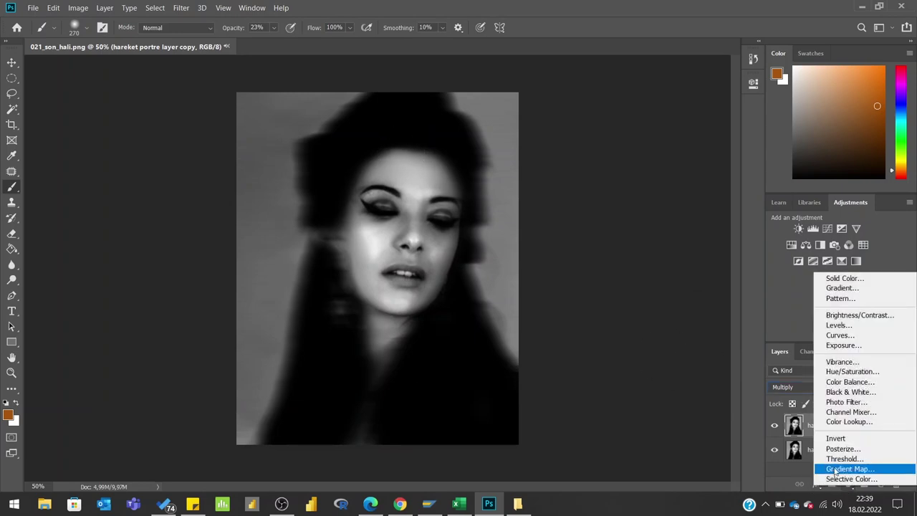
click(830, 326)
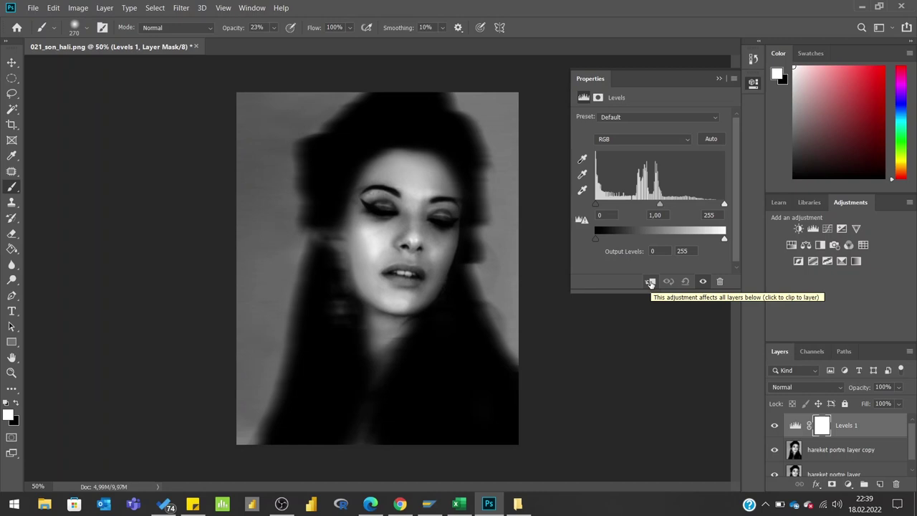
click(650, 282)
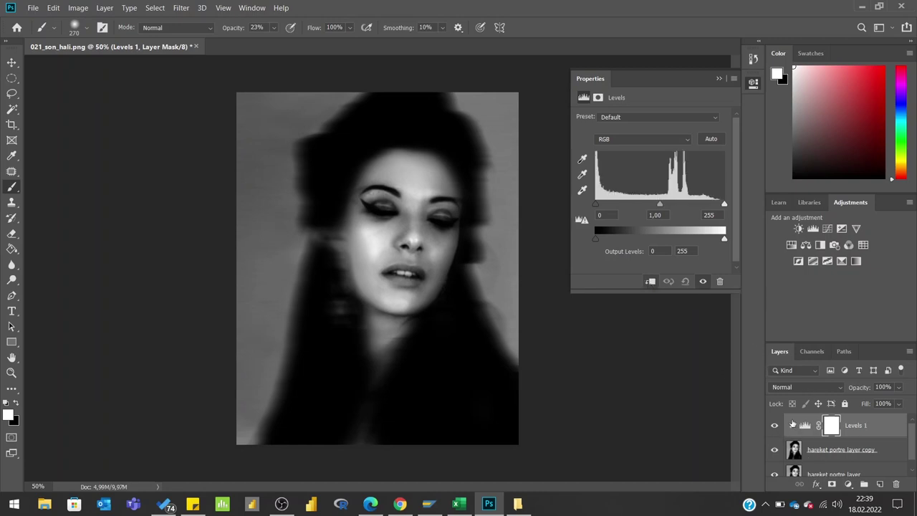
drag(659, 205, 644, 206)
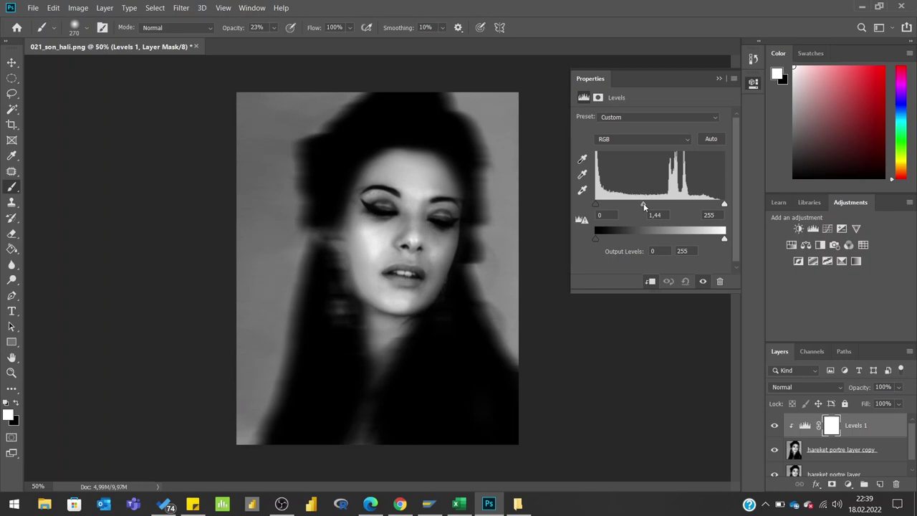
drag(724, 204, 716, 207)
drag(595, 206, 599, 208)
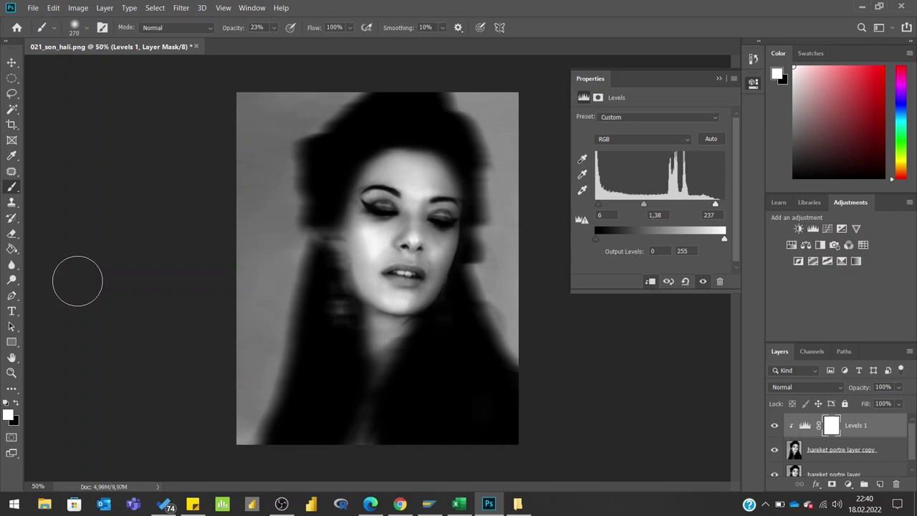
Fill the Levels mask with black and set a white brush at 60% opacity.
click(13, 249)
key(x)
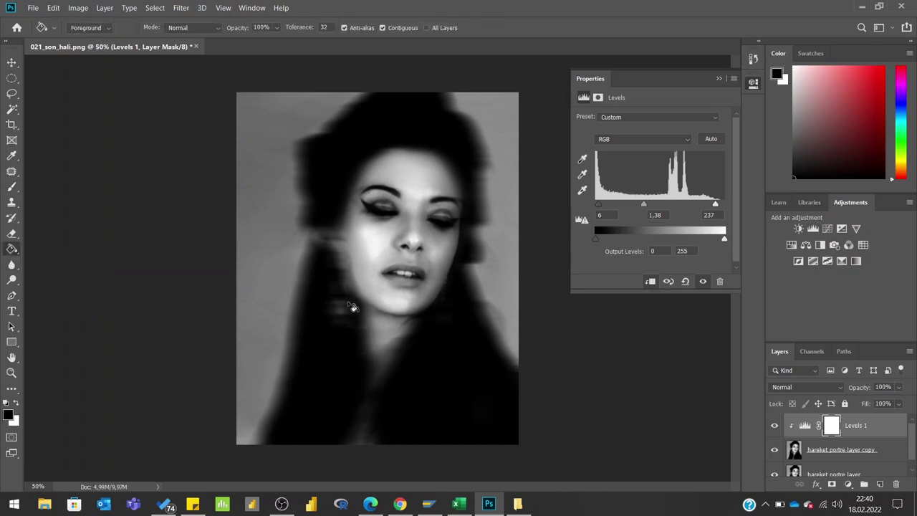
click(352, 307)
click(12, 187)
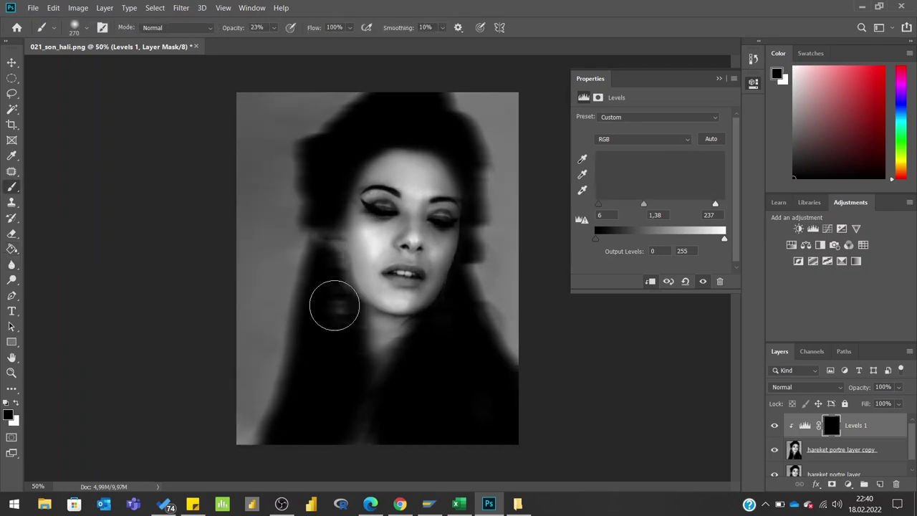
key(x)
click(273, 28)
drag(279, 46, 297, 44)
drag(228, 29, 232, 28)
Paint the Levels adjustment back over the forehead, eye and cheek, and show History.
mouse_move(341, 165)
mouse_down()
mouse_move(376, 218)
mouse_move(427, 175)
mouse_move(414, 276)
mouse_move(341, 307)
mouse_move(332, 191)
mouse_move(370, 129)
mouse_move(420, 123)
mouse_move(454, 164)
mouse_move(460, 197)
mouse_up()
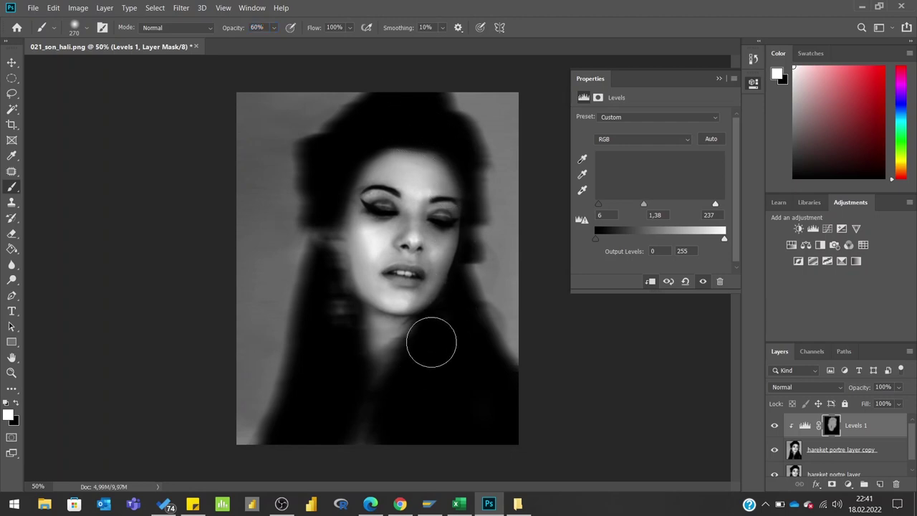
click(719, 78)
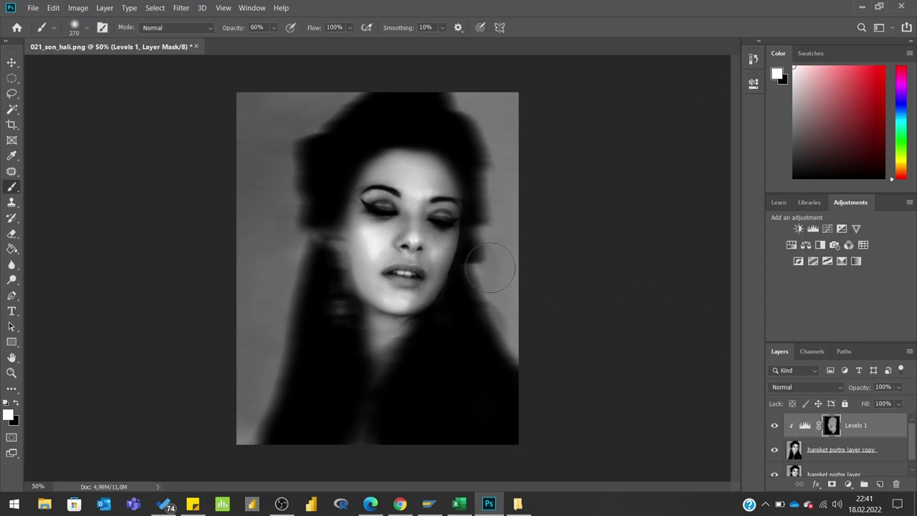
drag(475, 260, 470, 261)
drag(450, 287, 473, 319)
scroll(910, 437, down, 2)
scroll(912, 452, up, 2)
scroll(911, 430, down, 1)
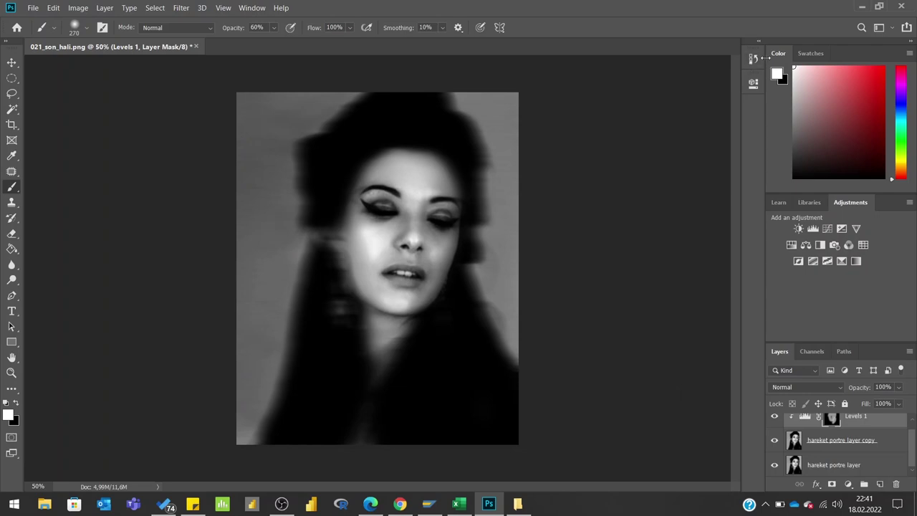
click(754, 59)
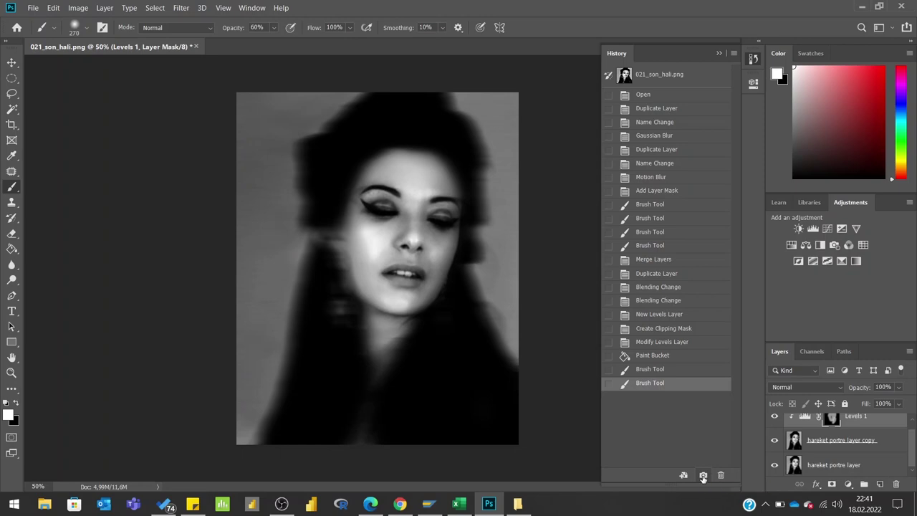
Save Snapshot 1 and compare it against the original sharp portrait.
click(703, 477)
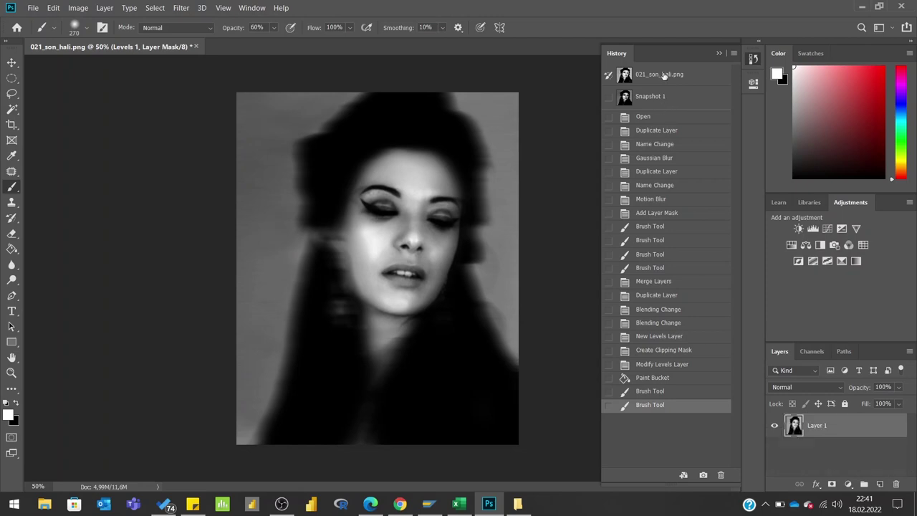
click(662, 74)
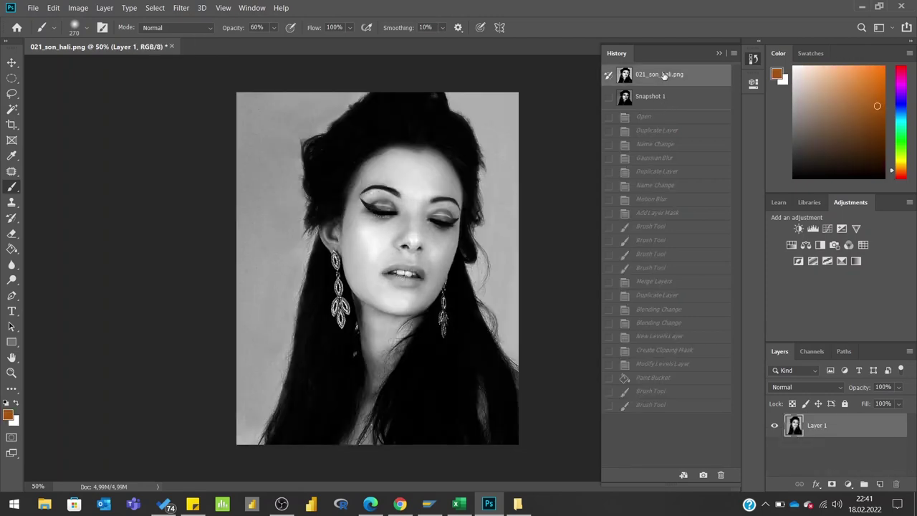
click(661, 100)
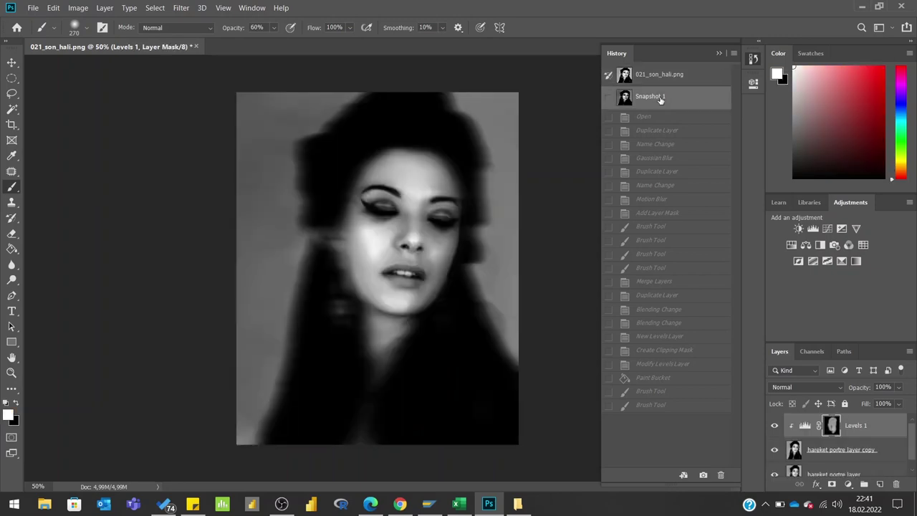
click(661, 81)
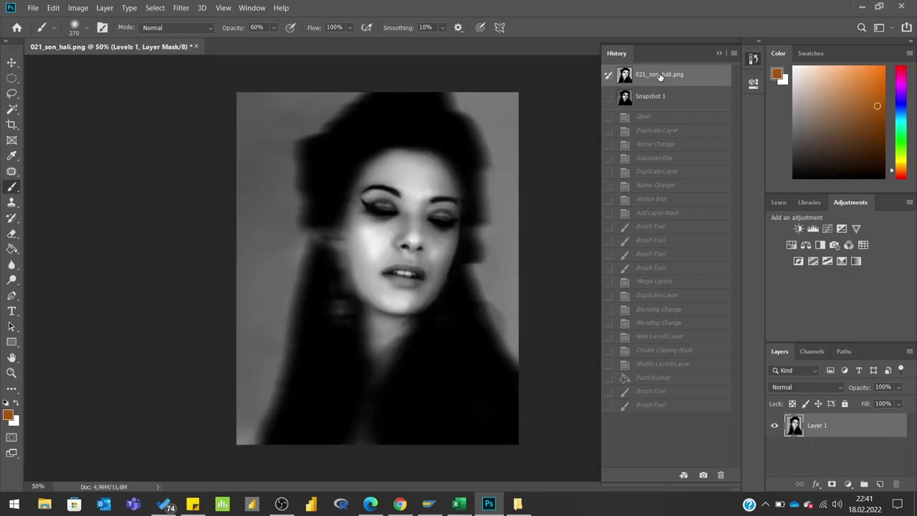
click(657, 104)
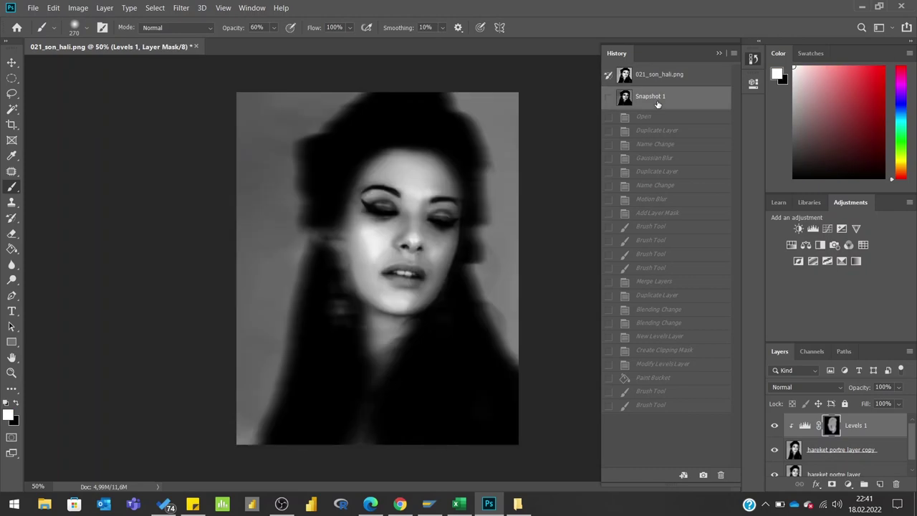
Finish on Snapshot 1 and zoom the face to 100%.
click(658, 74)
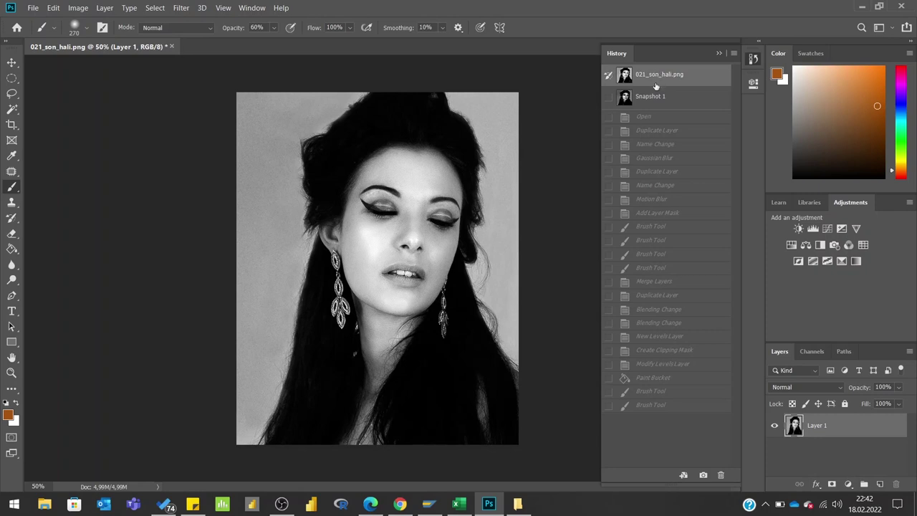
click(653, 104)
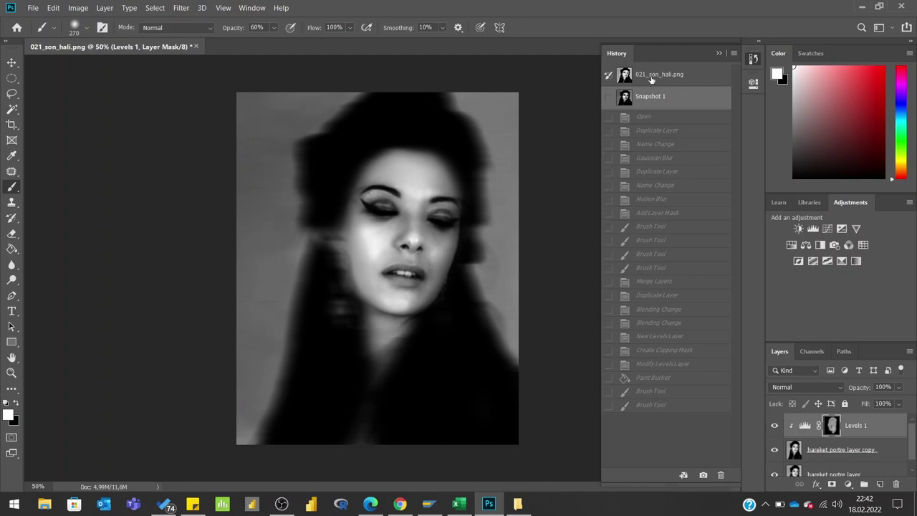
key(z)
click(430, 251)
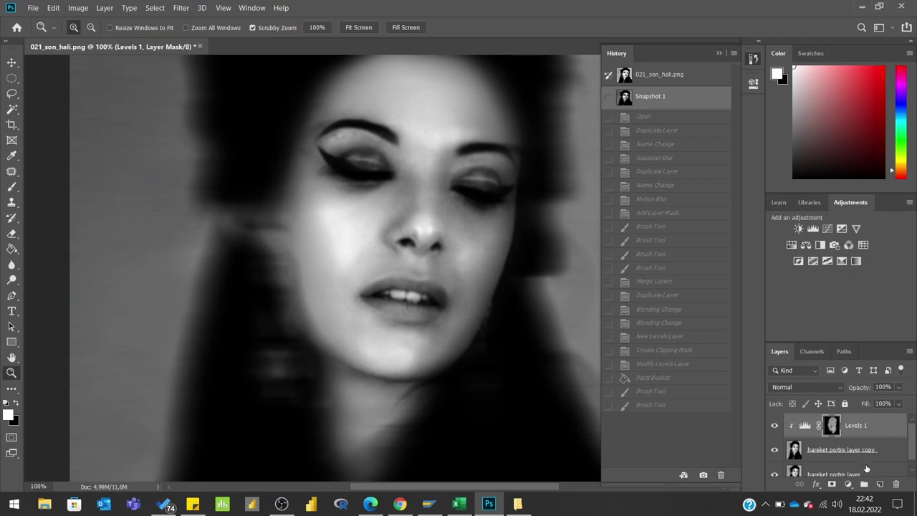
Merge all visible layers into Levels 1, then duplicate it as Levels 1 copy.
right_click(867, 470)
click(754, 344)
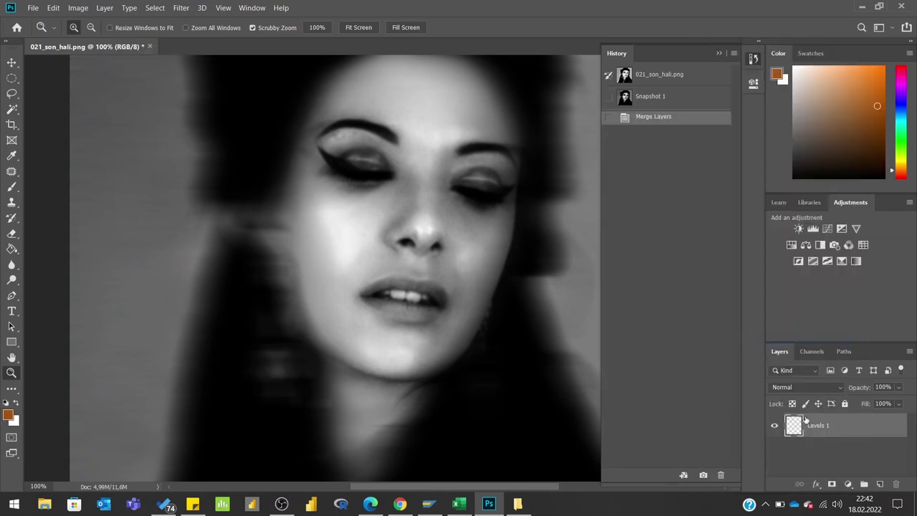
right_click(832, 426)
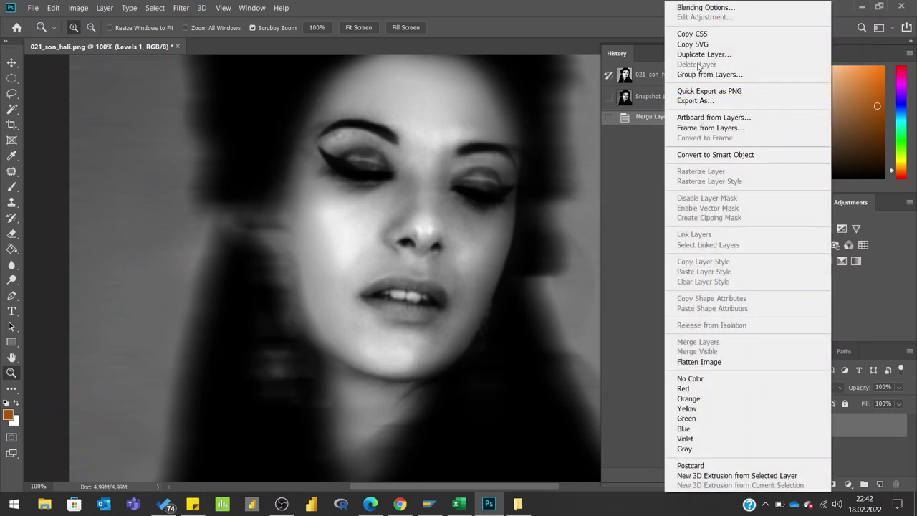
click(699, 55)
click(750, 177)
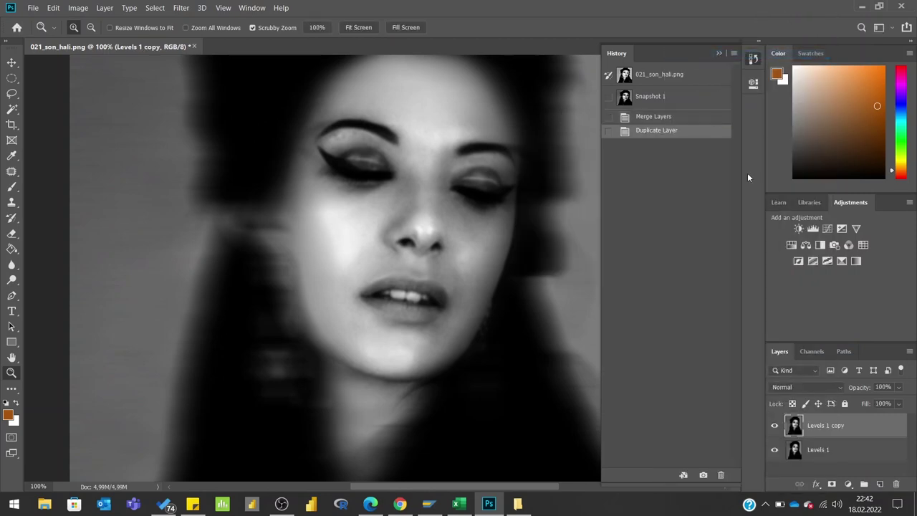
Open the Camera Raw filter on Levels 1 copy and dismiss its welcome screen.
click(181, 8)
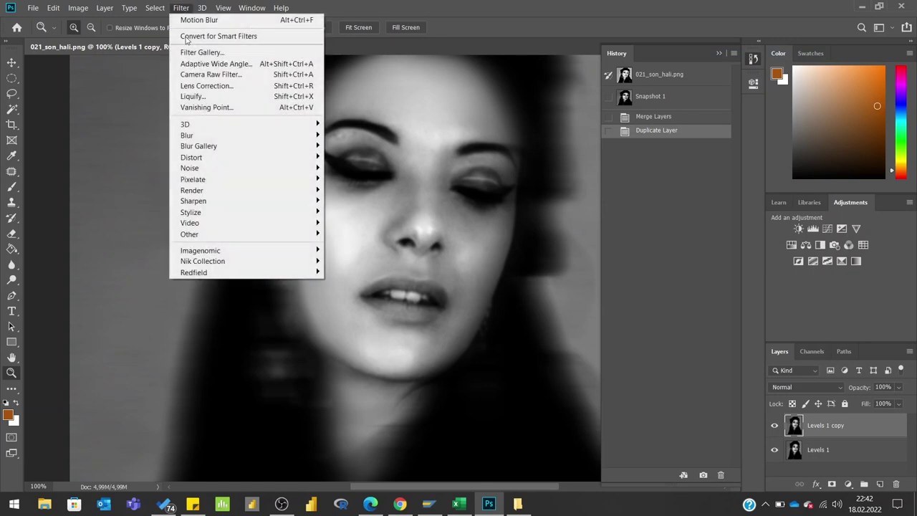
click(195, 74)
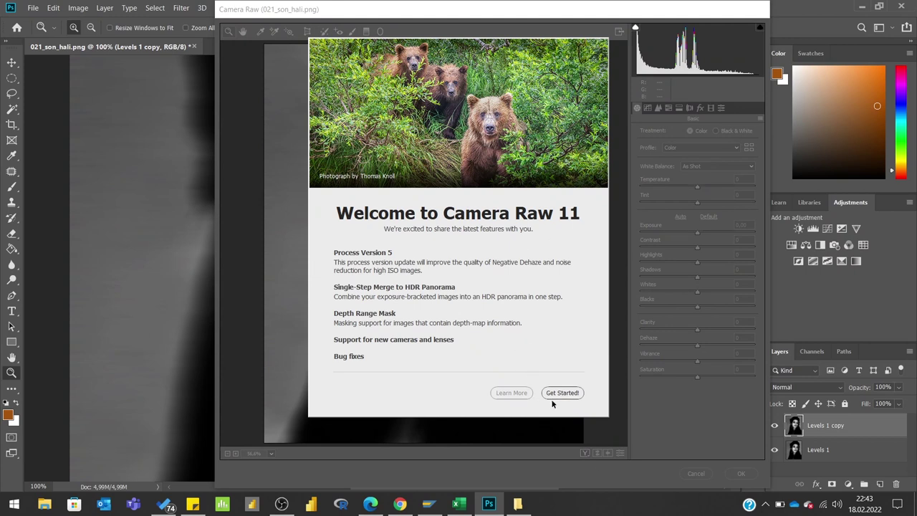
click(577, 392)
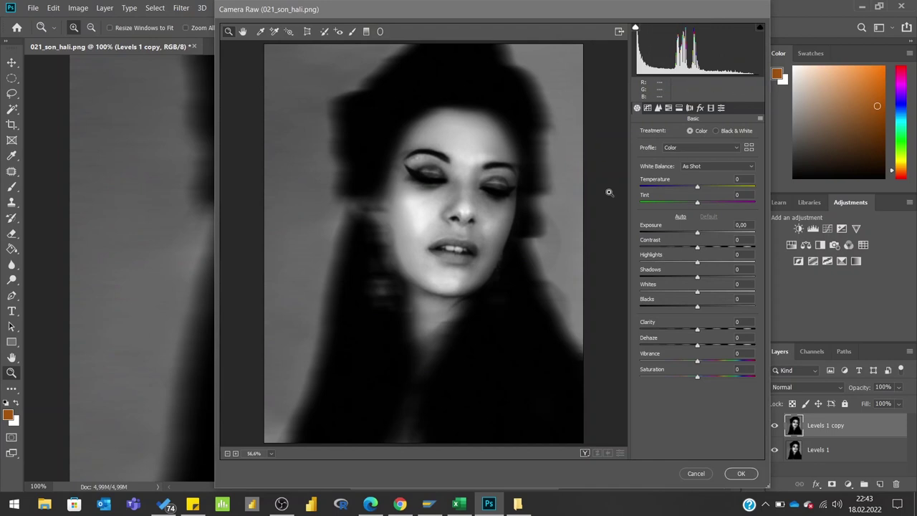
Enlarge the Camera Raw window and zoom the preview to 100%, centred on the face.
drag(767, 486, 897, 468)
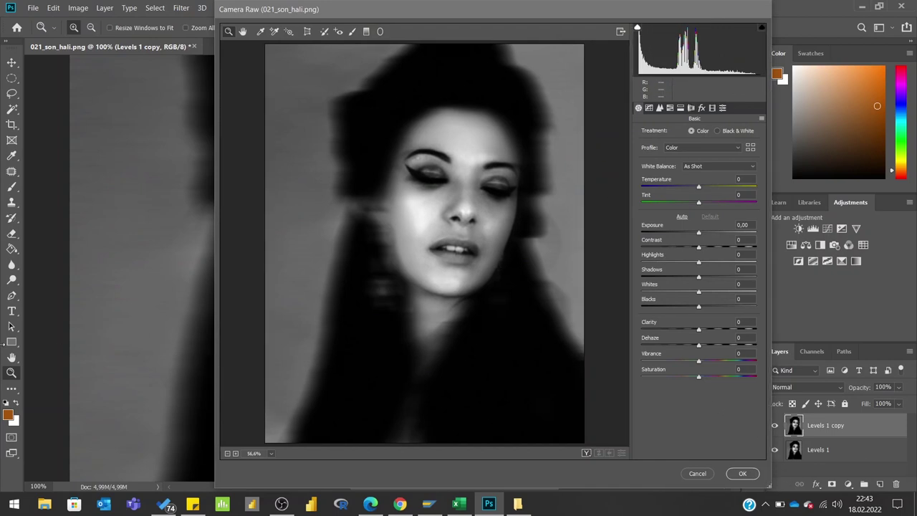
drag(214, 250, 213, 251)
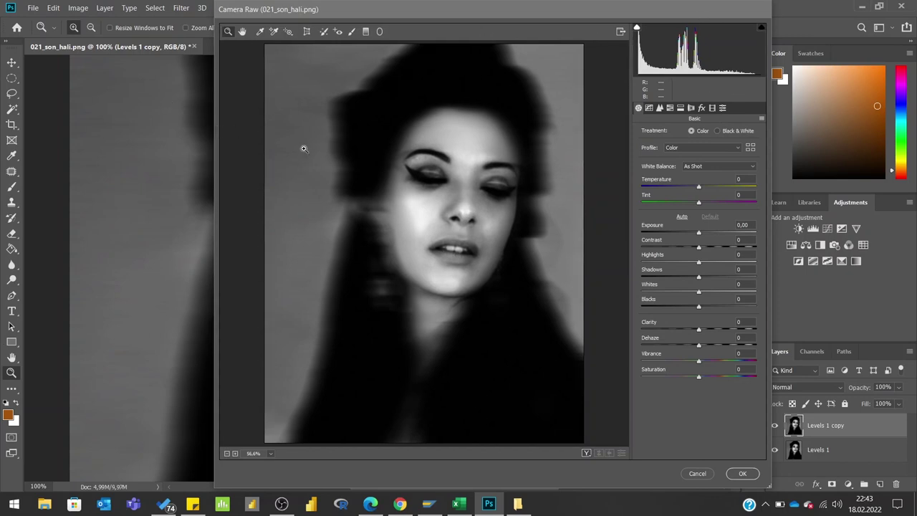
click(460, 221)
click(477, 254)
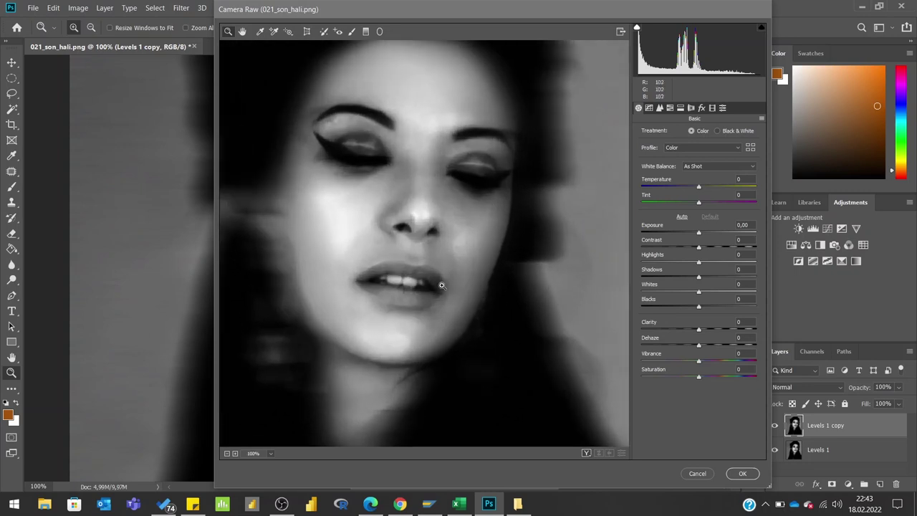
mouse_move(440, 268)
mouse_down()
mouse_move(538, 291)
mouse_move(517, 288)
mouse_up()
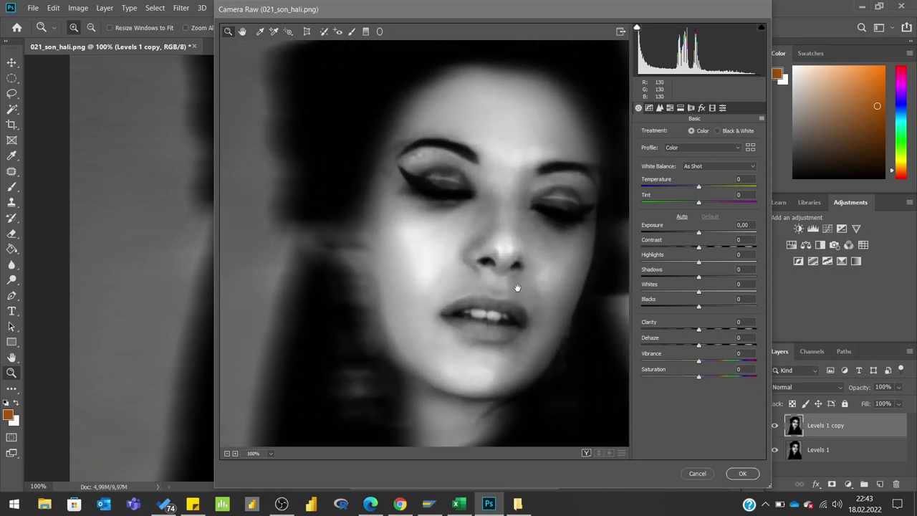
In the Detail panel, raise the Sharpening Amount to 56.
click(660, 108)
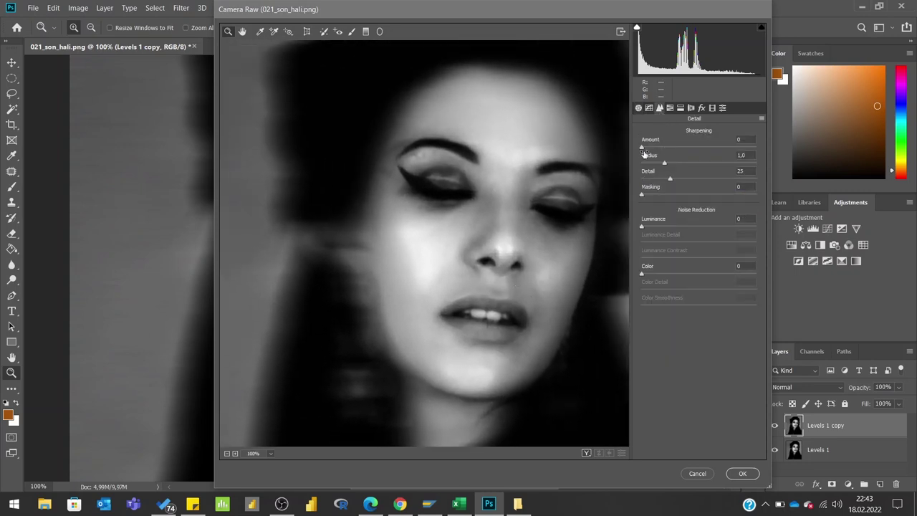
drag(642, 148, 671, 148)
drag(671, 148, 684, 148)
Switch to a side-by-side Before/After preview showing the full face.
click(610, 454)
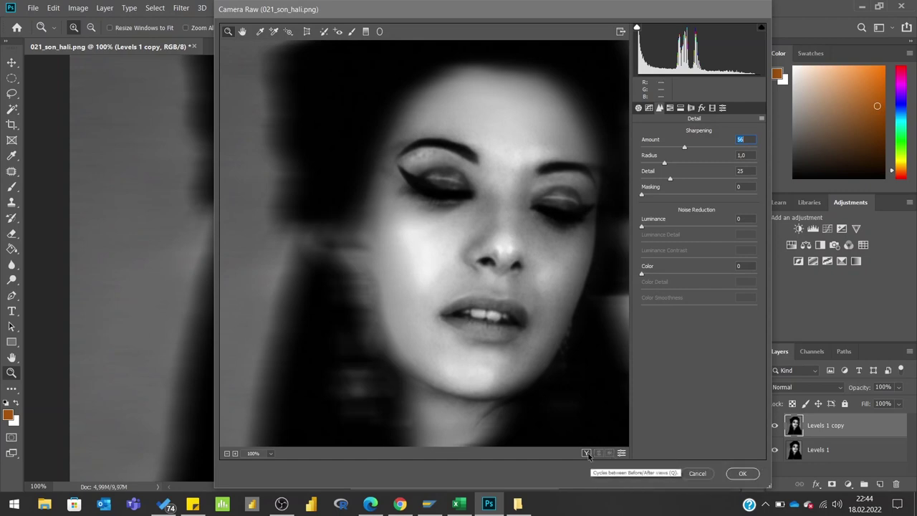
click(587, 454)
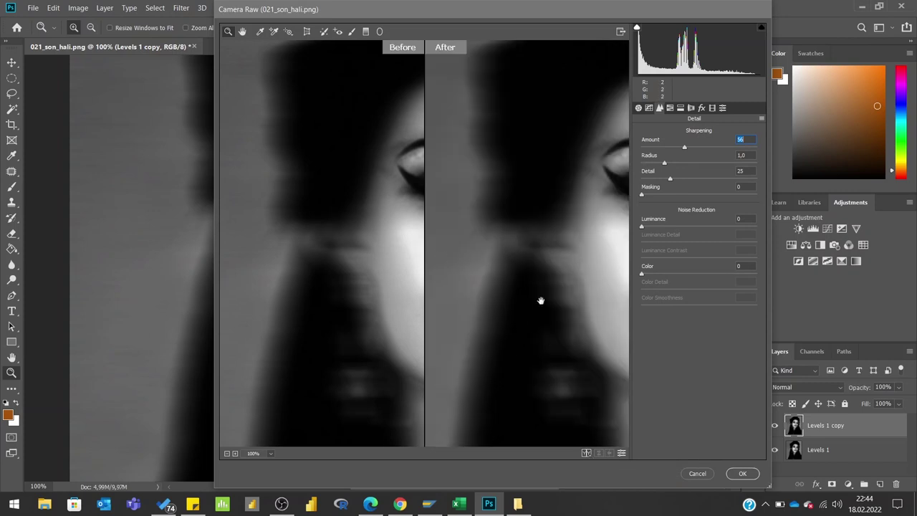
scroll(436, 304, up, 5)
scroll(412, 301, up, 3)
drag(411, 301, 385, 297)
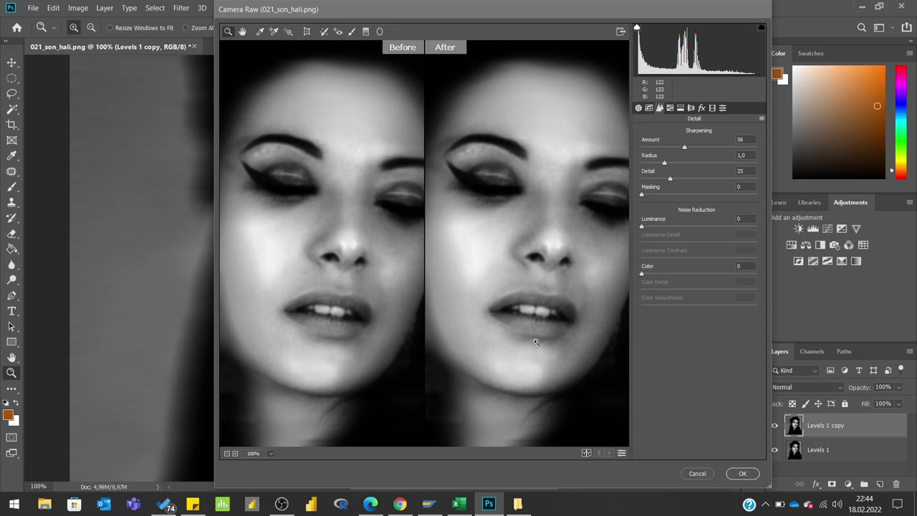
Raise the Sharpening Amount to 86 and return to a single preview.
mouse_move(684, 149)
mouse_down()
mouse_move(733, 147)
mouse_move(656, 149)
mouse_up()
drag(656, 148, 707, 150)
click(587, 453)
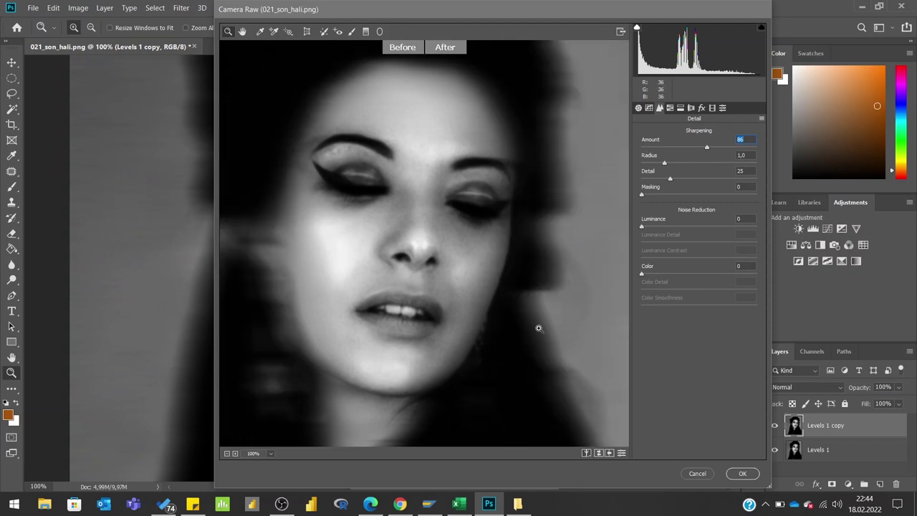
drag(443, 221, 577, 200)
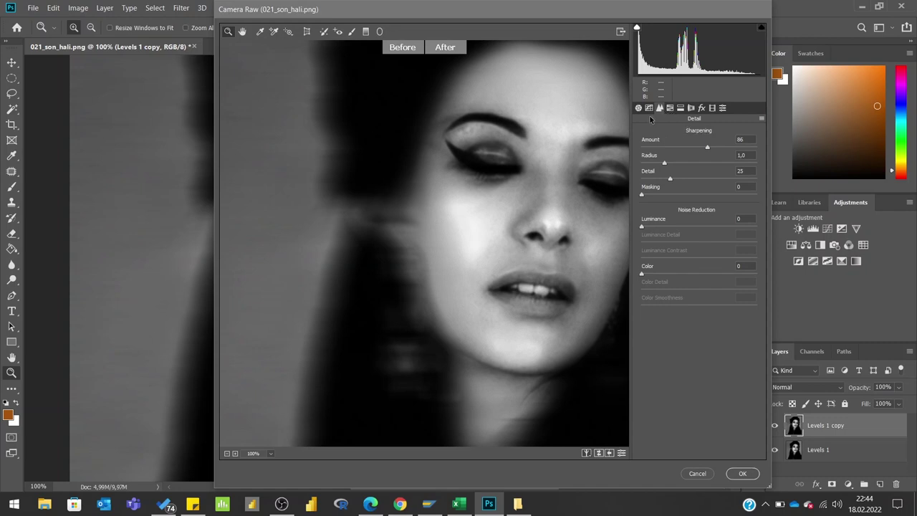
Add grain in the Effects panel, increasing its amount and size.
click(672, 109)
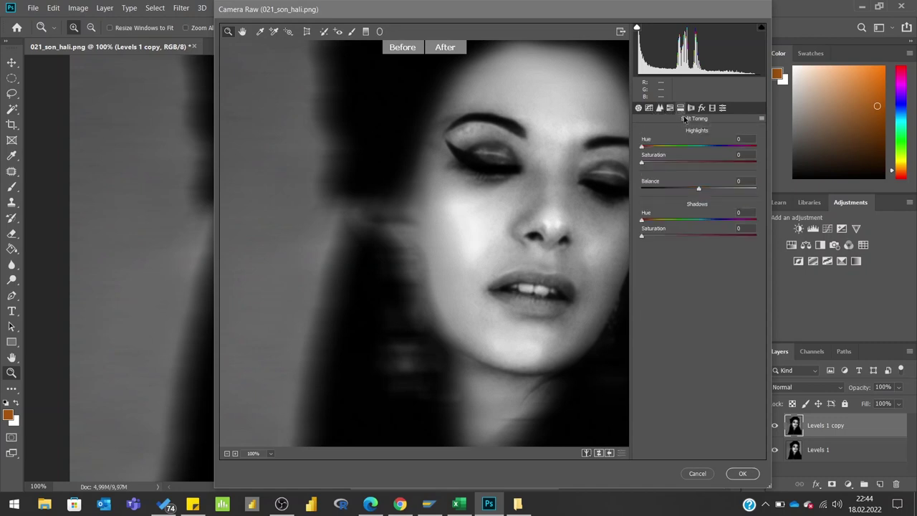
click(691, 108)
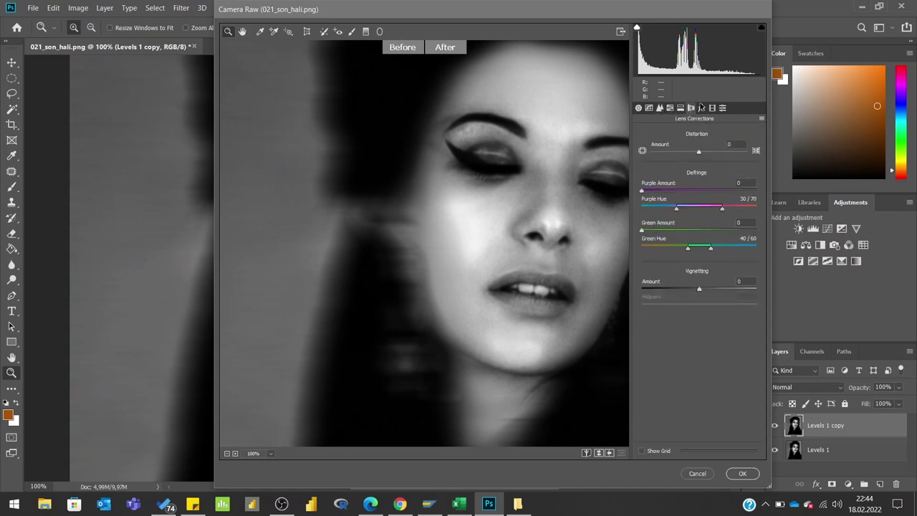
click(702, 108)
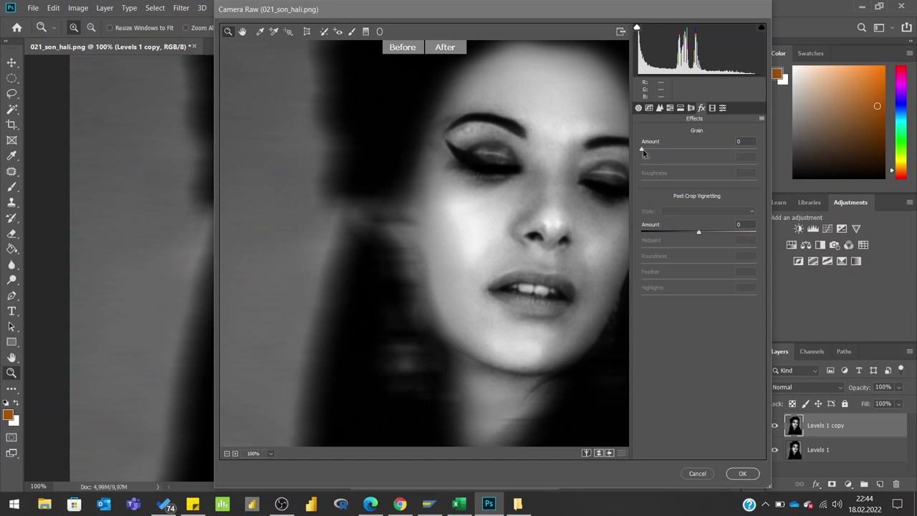
drag(643, 152, 653, 153)
mouse_move(652, 152)
mouse_down()
mouse_move(688, 154)
mouse_move(672, 155)
mouse_up()
mouse_move(663, 149)
mouse_down()
mouse_move(732, 170)
mouse_move(654, 182)
mouse_move(737, 185)
mouse_move(716, 184)
mouse_up()
Compare in stacked Before/After view and fine-tune grain to Amount 15, Size 83.
drag(214, 370, 212, 371)
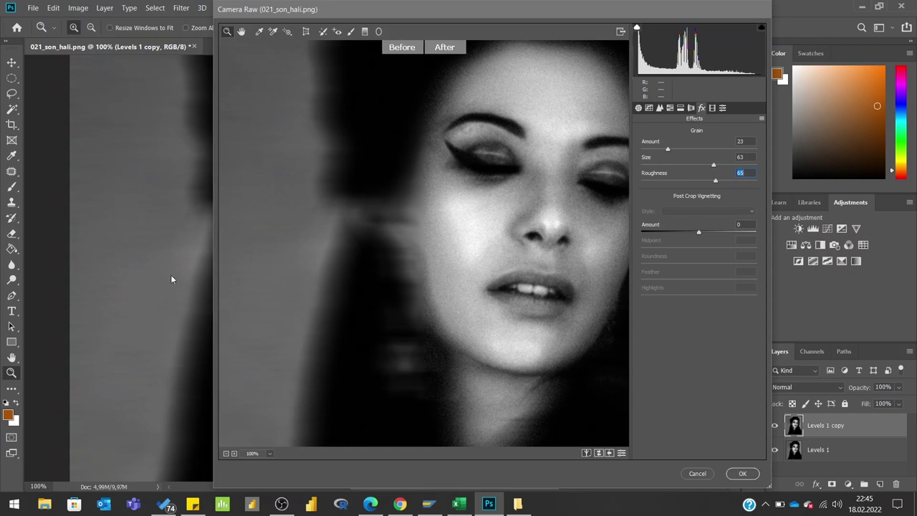
click(586, 454)
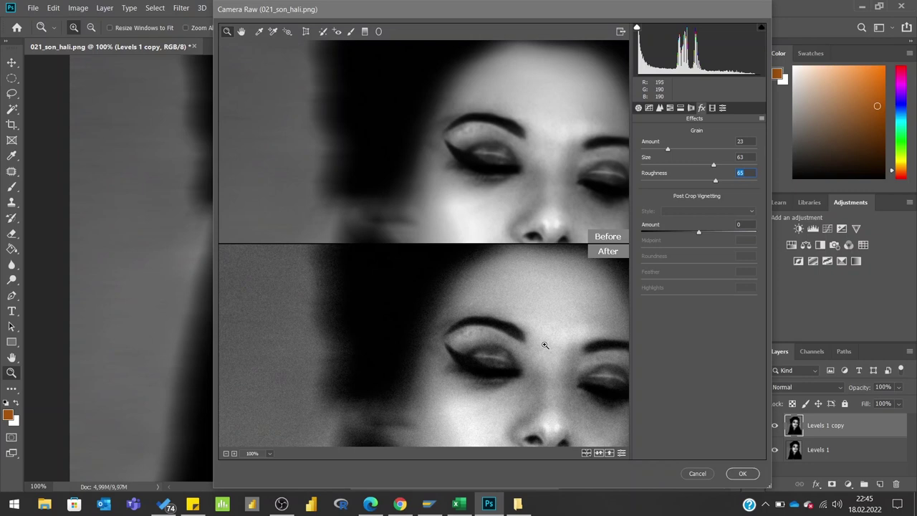
drag(545, 322, 554, 257)
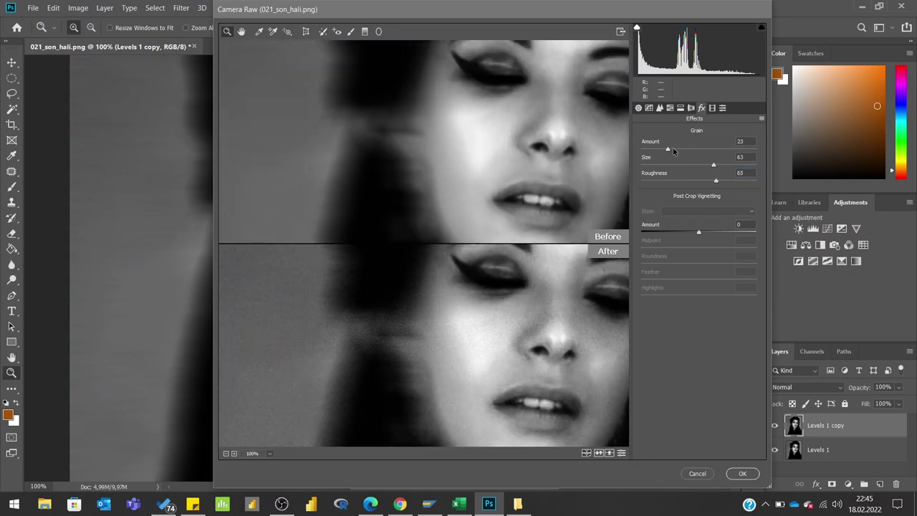
mouse_move(666, 149)
mouse_down()
mouse_move(651, 151)
mouse_move(660, 152)
mouse_up()
mouse_move(713, 167)
mouse_down()
mouse_move(737, 172)
mouse_move(656, 166)
mouse_move(752, 171)
mouse_move(650, 182)
mouse_move(746, 184)
mouse_move(726, 184)
mouse_up()
drag(662, 150, 654, 154)
drag(653, 151, 657, 152)
Widen the sharpening Radius to 1,5 and apply the Camera Raw filter.
click(663, 109)
drag(664, 164, 692, 167)
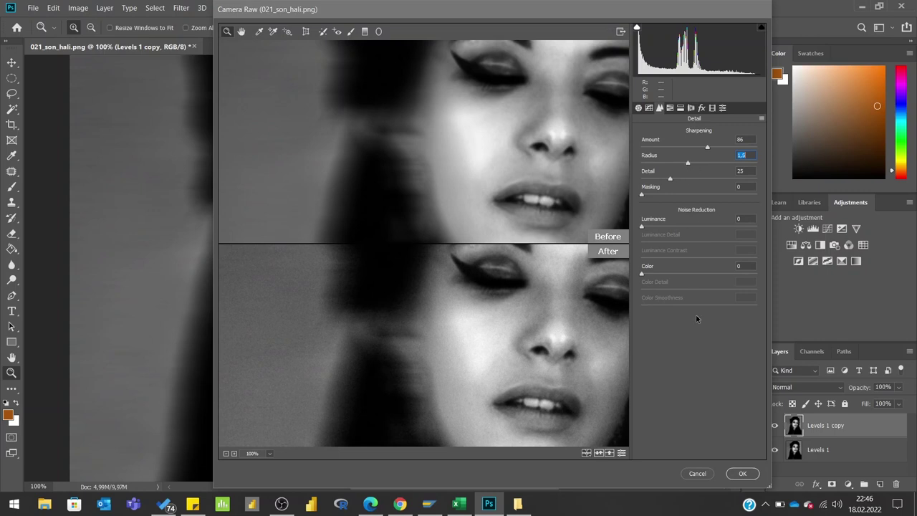
click(744, 473)
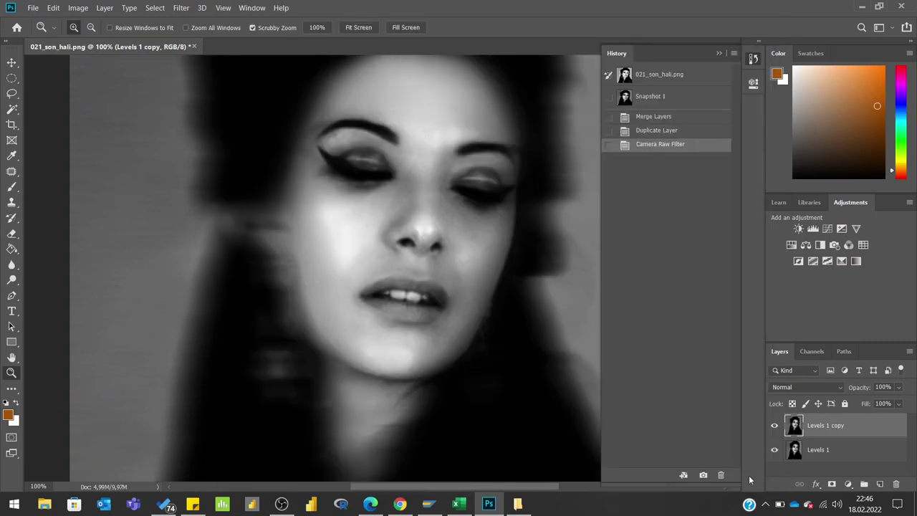
Choose Fit on Screen from the Zoom tool's canvas menu to show the whole portrait.
right_click(424, 297)
click(429, 300)
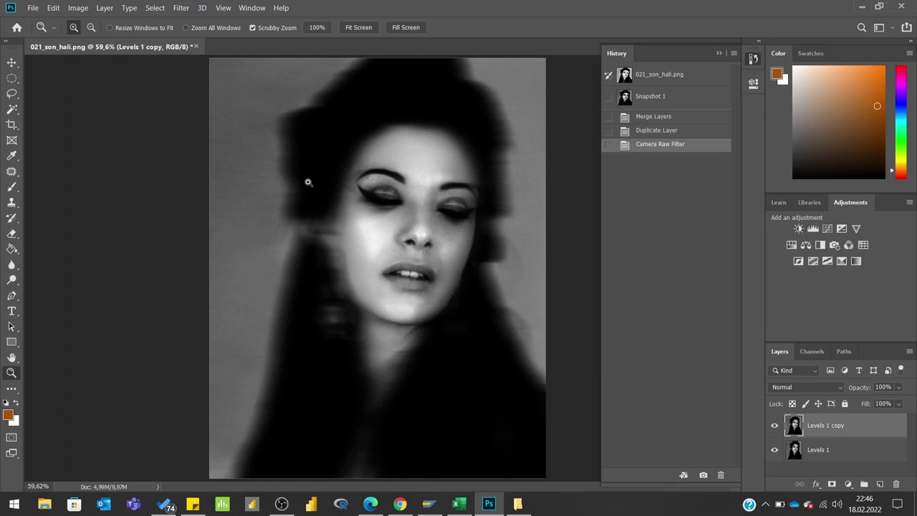
Duplicate Levels 1 copy as Levels 1 copy 2.
right_click(820, 425)
click(693, 55)
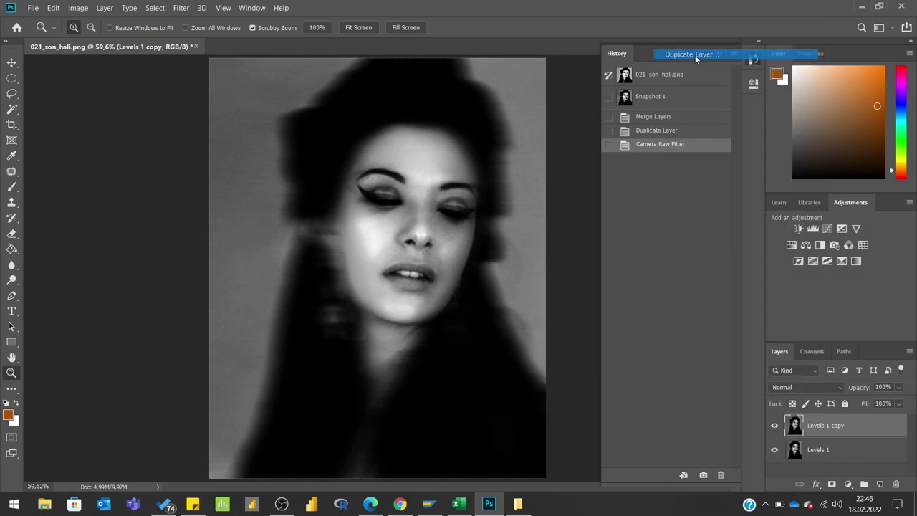
click(751, 180)
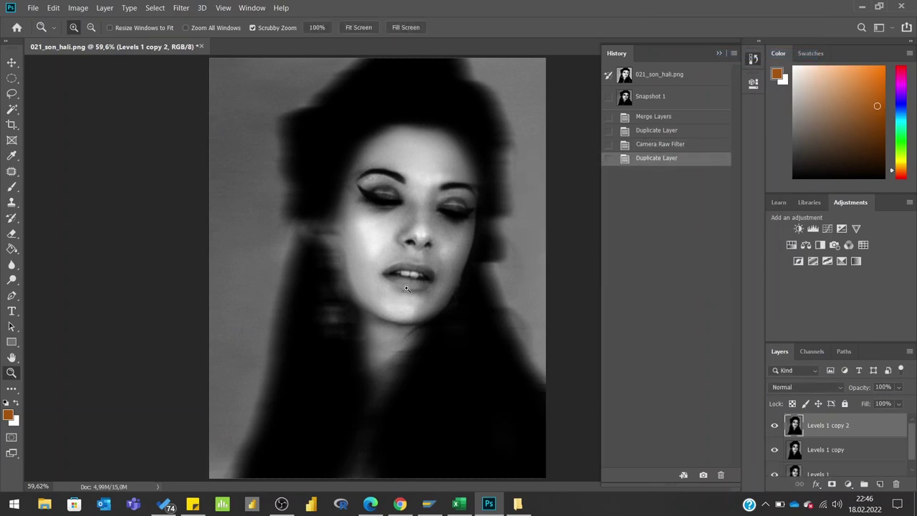
Shift Levels 1 copy 2 to the left with the Move tool to create a ghost.
key(v)
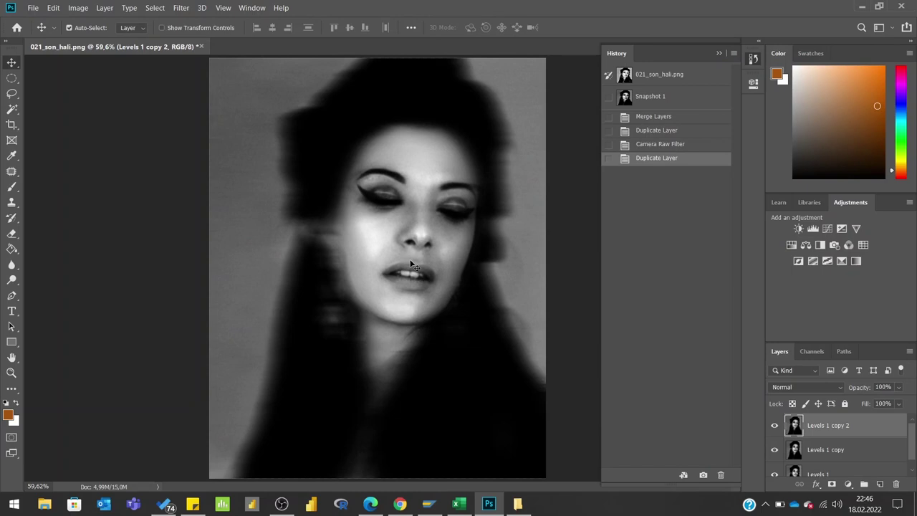
drag(412, 266, 373, 266)
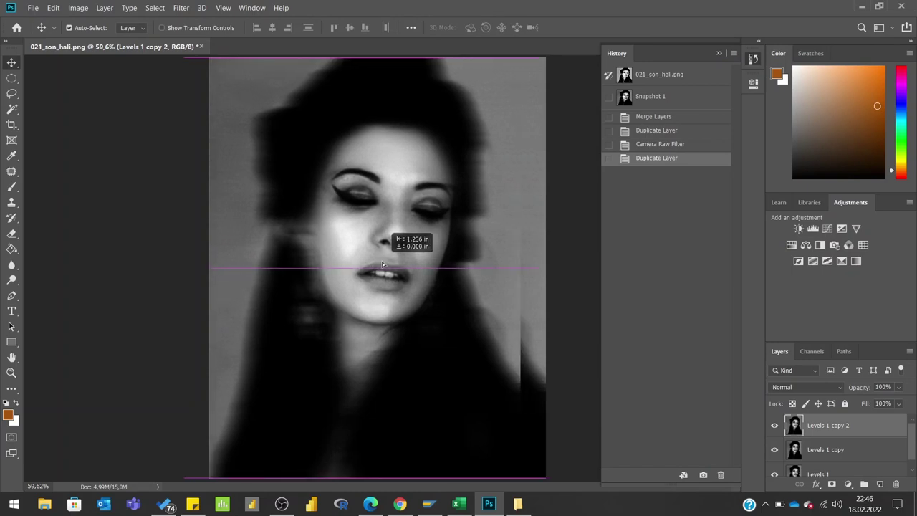
drag(372, 267, 373, 267)
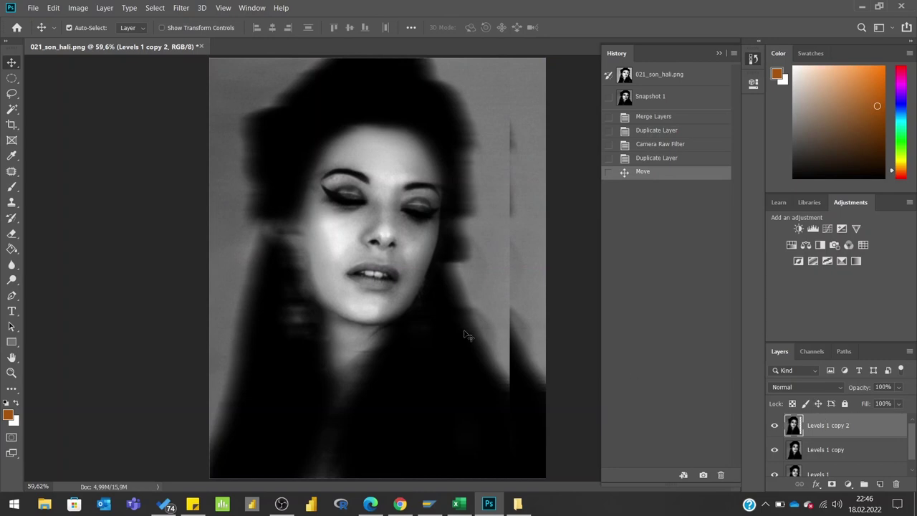
drag(425, 312, 419, 312)
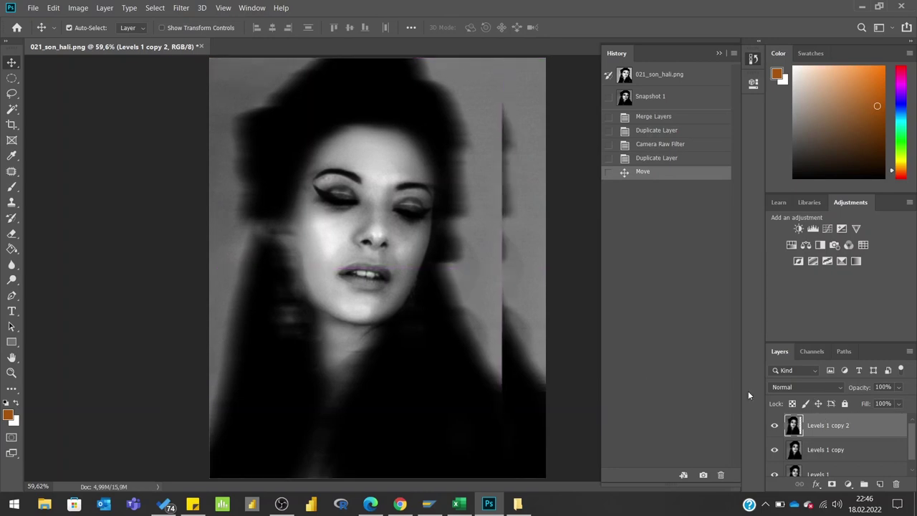
Lower the opacity of Levels 1 copy 2 to 42%.
click(899, 389)
drag(898, 394, 865, 402)
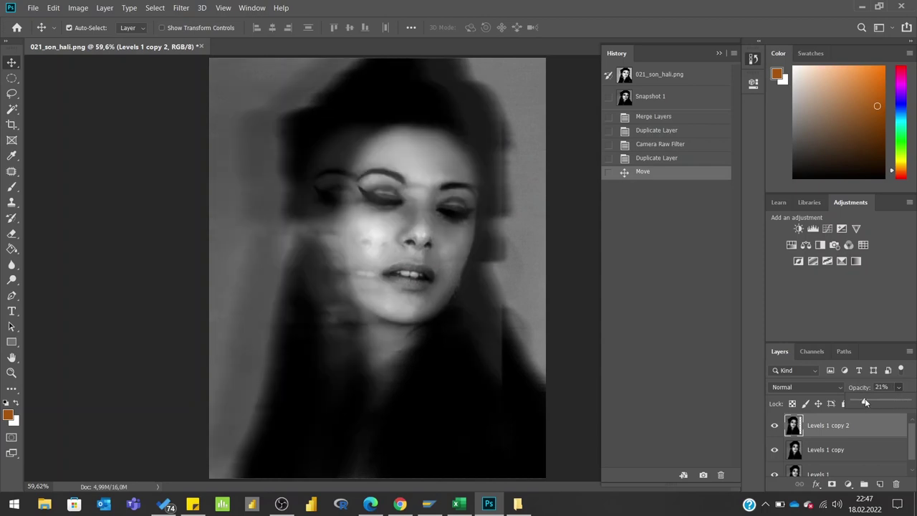
mouse_move(867, 402)
mouse_down()
mouse_move(858, 403)
mouse_move(877, 403)
mouse_up()
Add a layer mask and set up a black brush at 100% opacity.
click(832, 484)
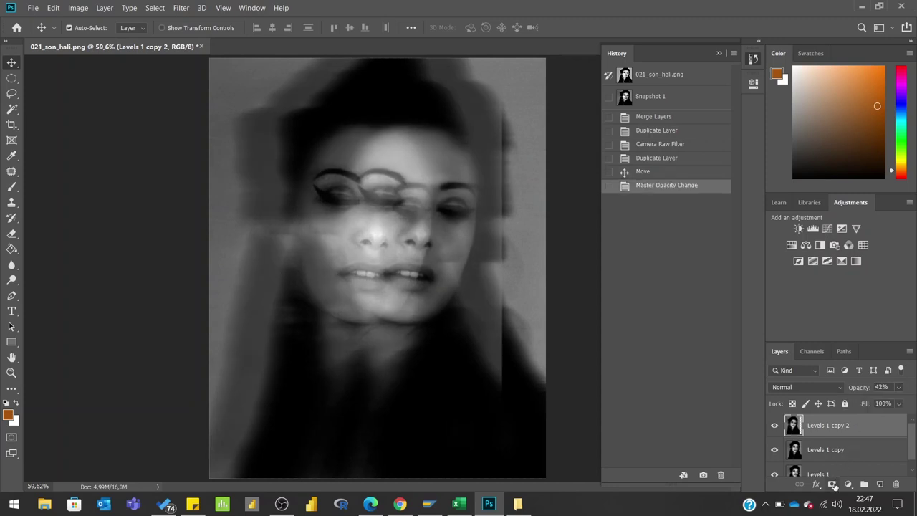
click(12, 188)
key(x)
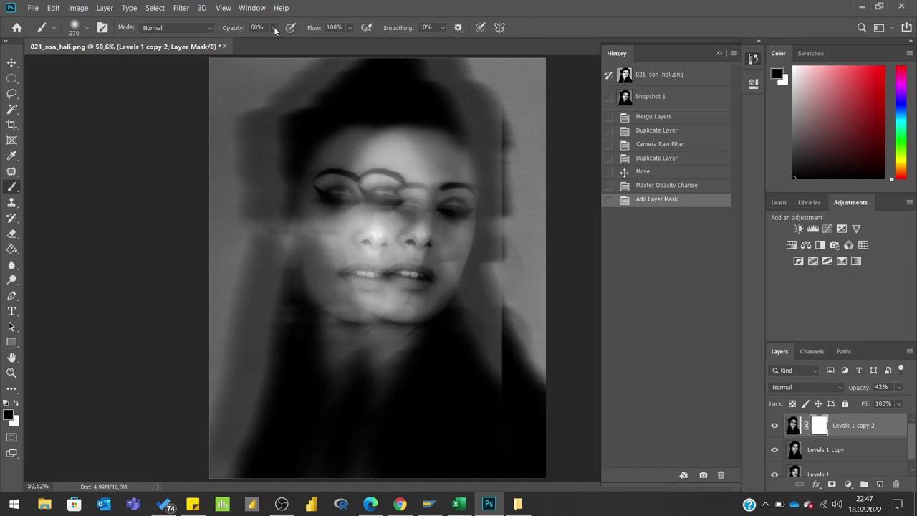
click(274, 27)
drag(281, 41, 369, 45)
Paint black over the eyes, face, neck and hair to hide the ghosting.
mouse_move(358, 194)
mouse_down()
mouse_move(307, 194)
mouse_move(312, 276)
mouse_move(338, 277)
mouse_move(348, 307)
mouse_move(499, 360)
mouse_up()
mouse_move(495, 143)
mouse_down()
mouse_move(405, 86)
mouse_move(369, 82)
mouse_move(455, 98)
mouse_move(448, 161)
mouse_up()
mouse_move(387, 276)
mouse_down()
mouse_move(355, 215)
mouse_move(344, 236)
mouse_move(323, 215)
mouse_move(319, 257)
mouse_up()
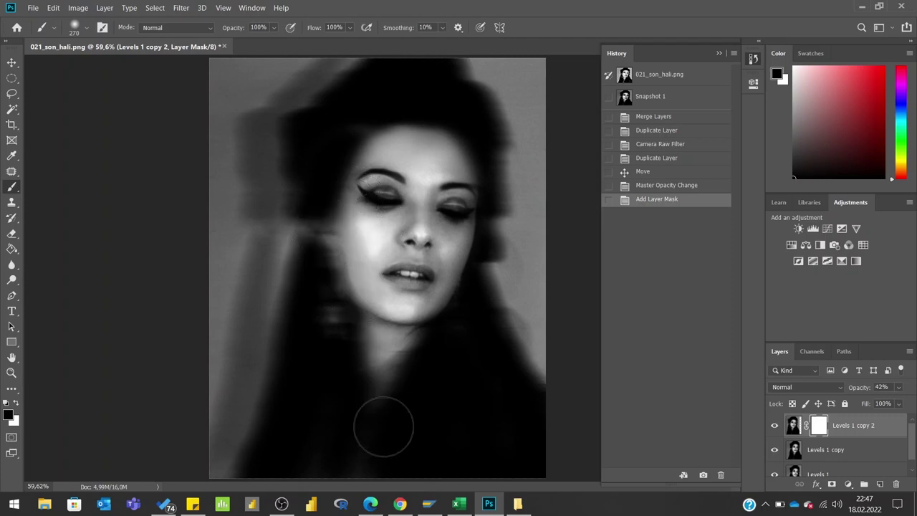
mouse_move(454, 287)
mouse_down()
mouse_move(505, 302)
mouse_move(494, 86)
mouse_up()
mouse_move(487, 219)
mouse_down()
mouse_move(451, 241)
mouse_move(509, 240)
mouse_up()
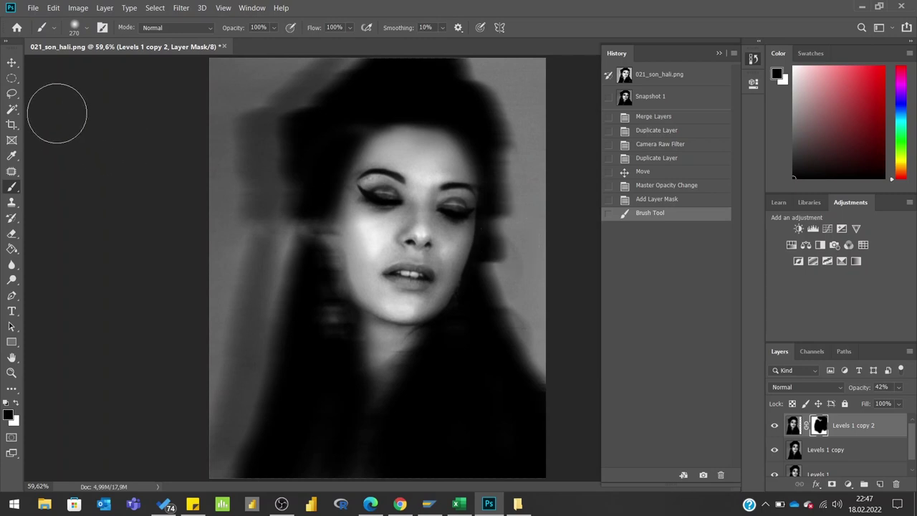
Keep Levels 1 copy 2 on Normal blending and fade it to about 13% opacity.
click(12, 63)
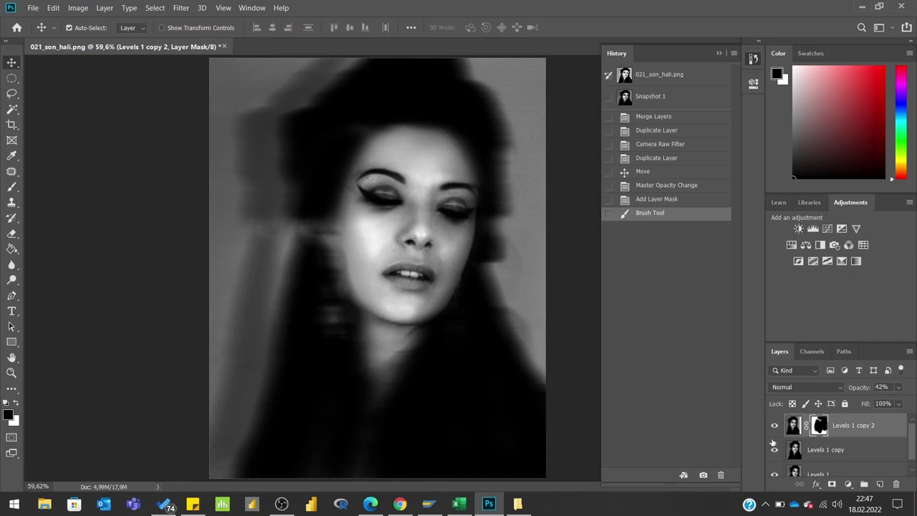
click(794, 425)
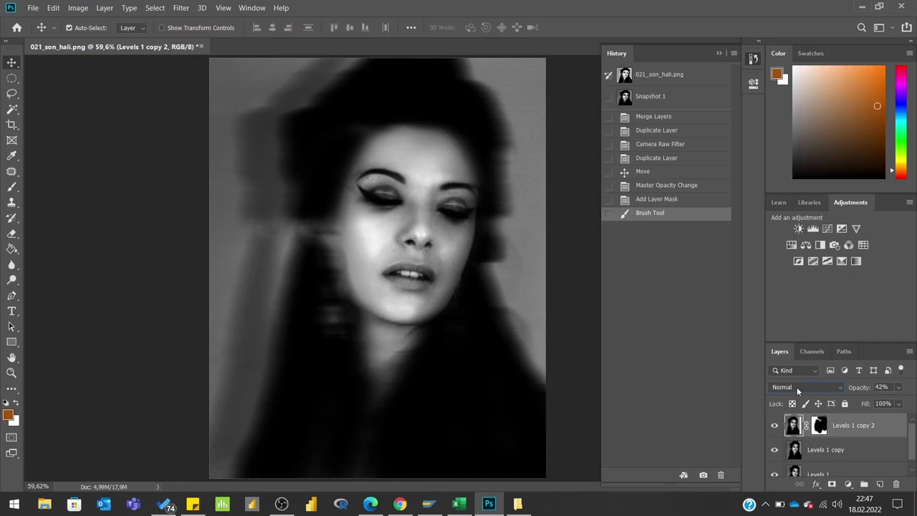
click(806, 387)
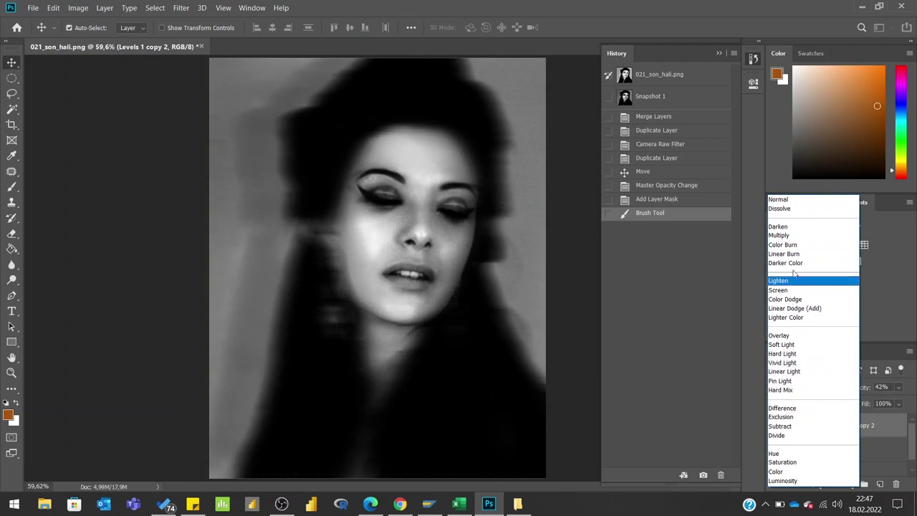
click(749, 367)
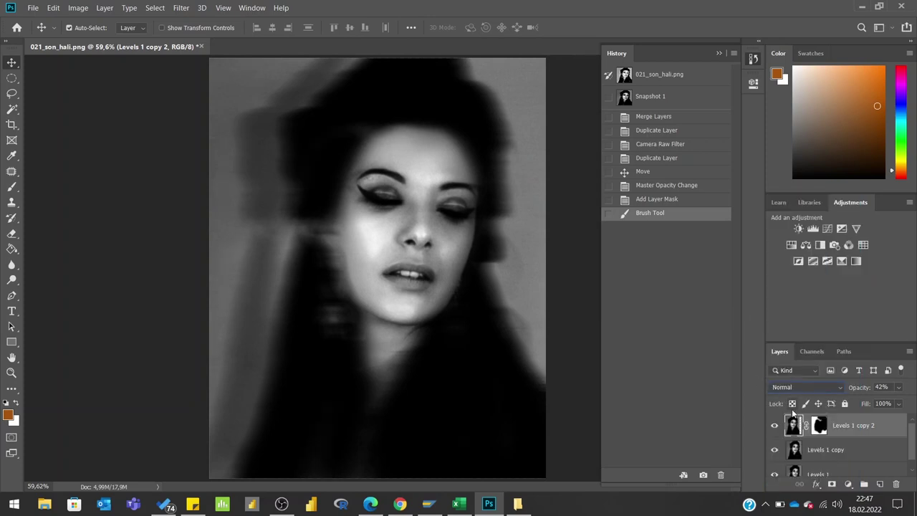
click(899, 387)
drag(892, 399, 860, 402)
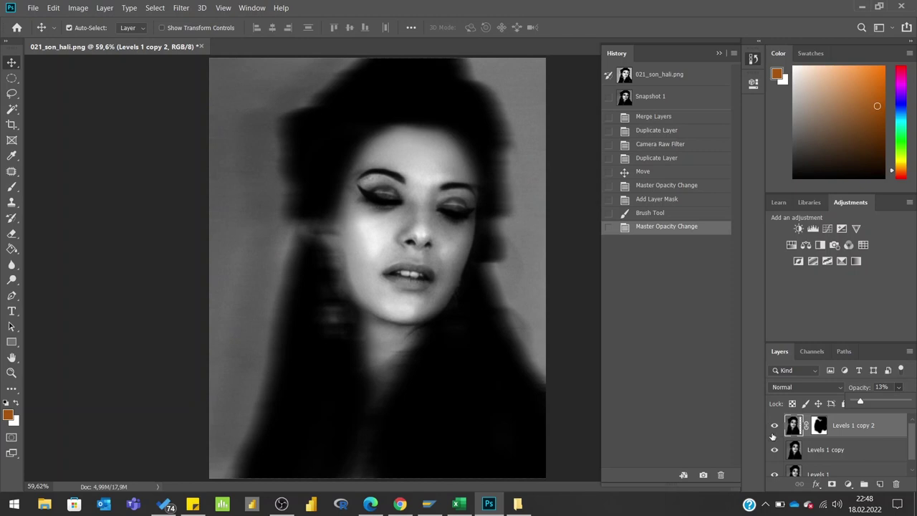
Delete the Levels 1 copy 2 layer and confirm.
right_click(849, 426)
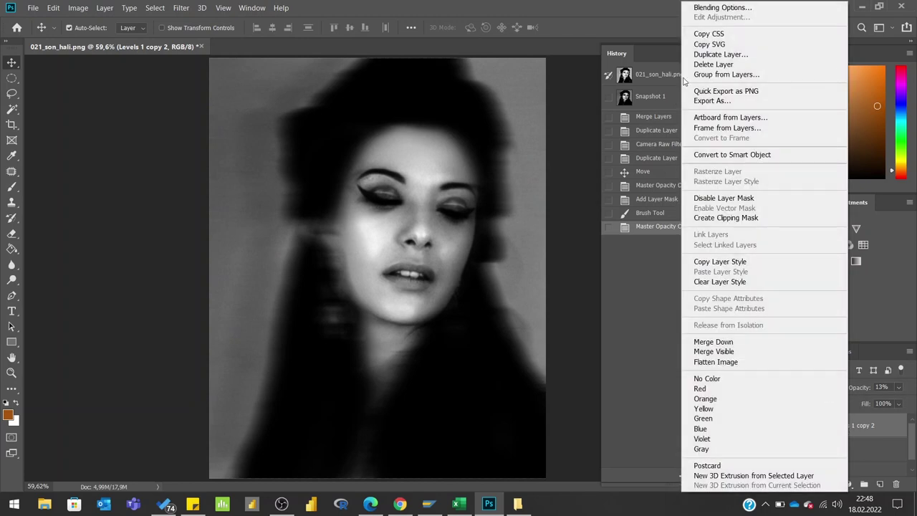
click(714, 63)
click(425, 197)
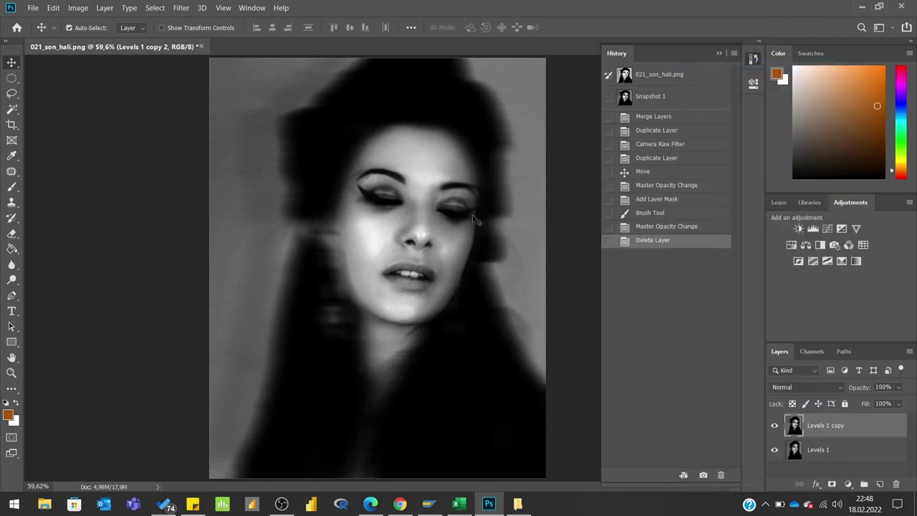
Duplicate Levels 1 copy as a new Levels 1 copy 2.
right_click(825, 426)
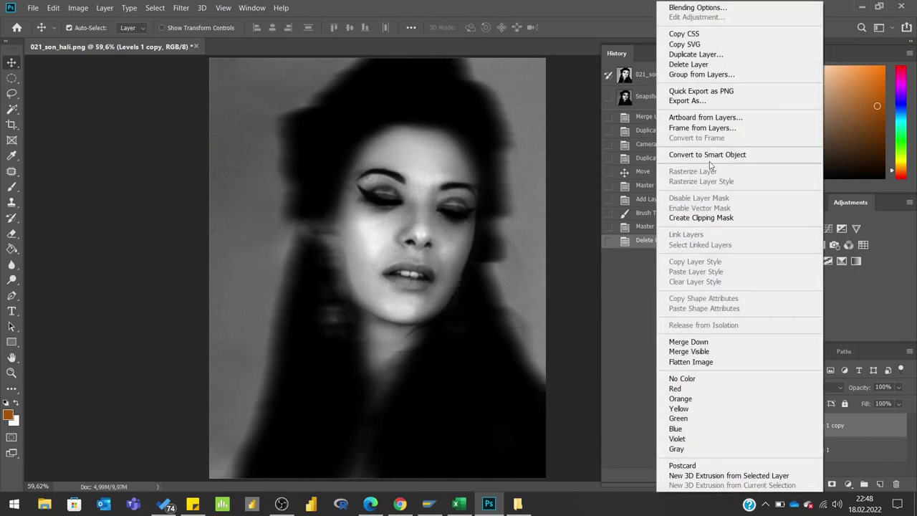
click(702, 53)
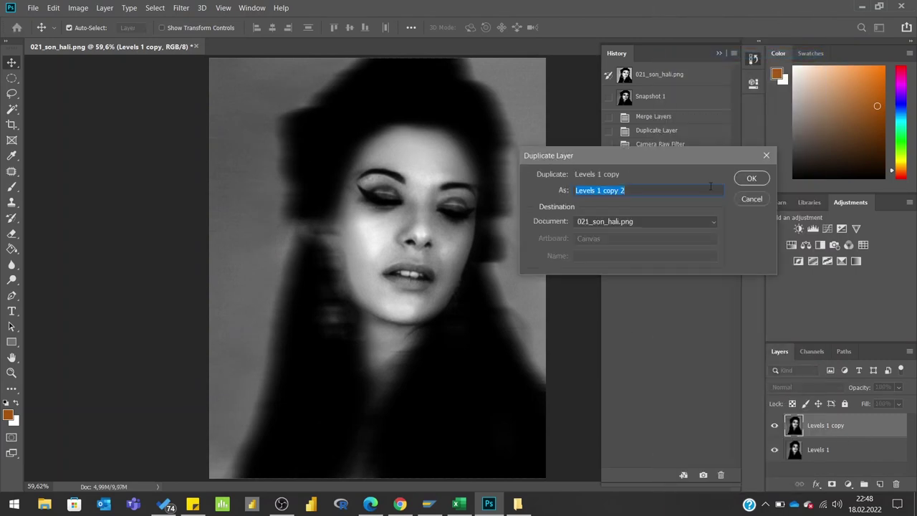
click(746, 180)
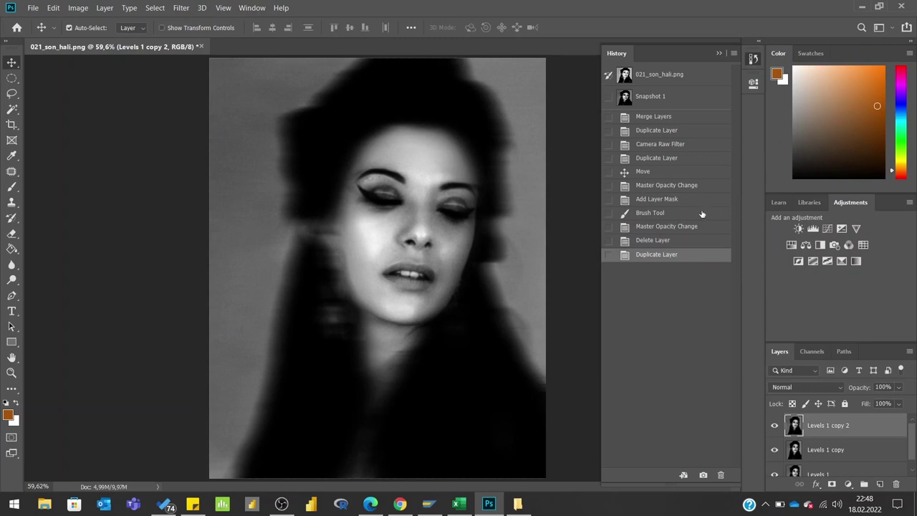
Apply a 0°, 225-pixel Motion Blur to the copy and add a layer mask.
click(182, 9)
mouse_move(187, 135)
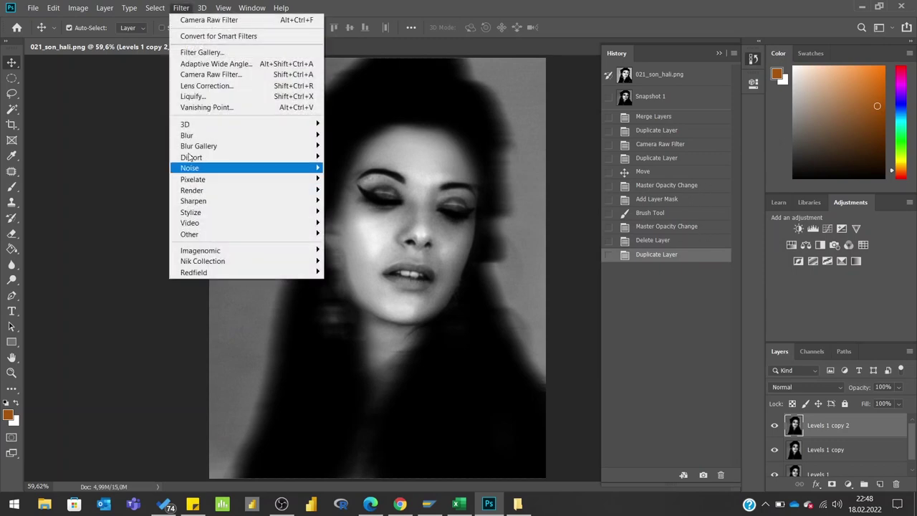
click(353, 201)
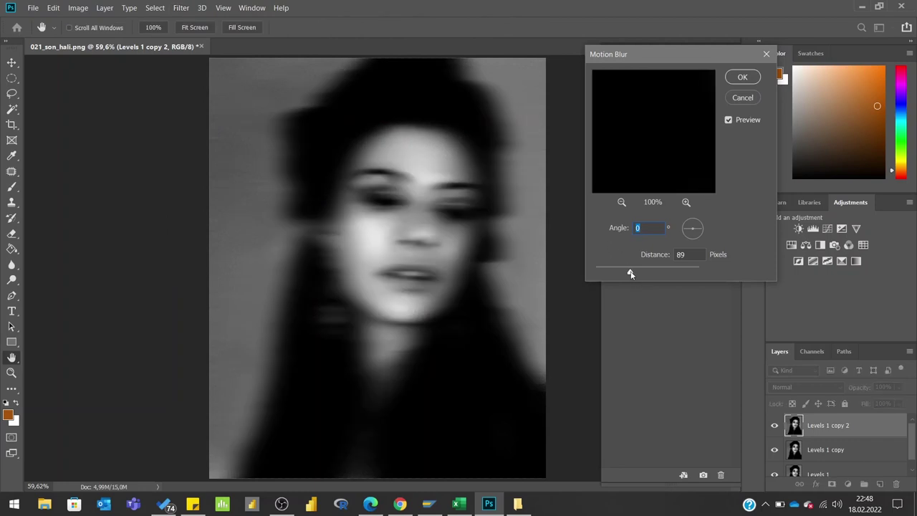
drag(631, 273, 654, 274)
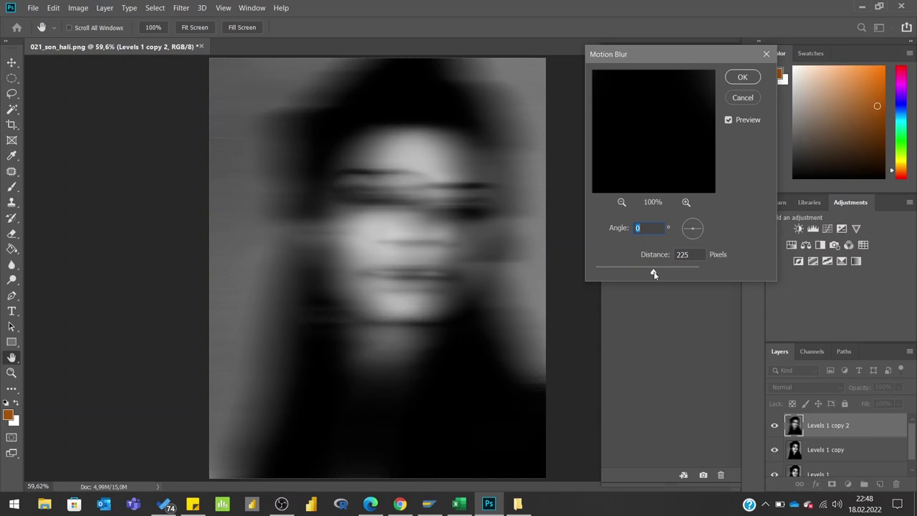
click(742, 77)
click(832, 484)
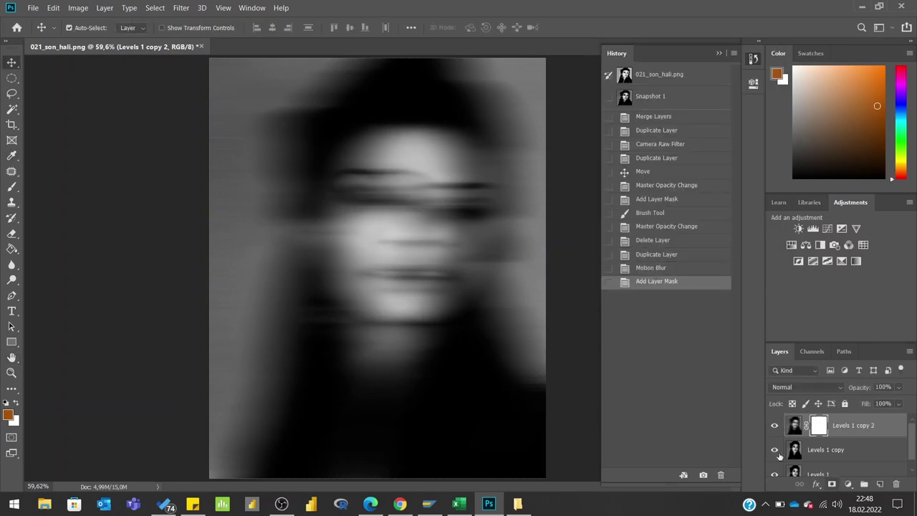
Fill the Levels 1 copy 2 mask with black using the Paint Bucket.
click(10, 391)
key(x)
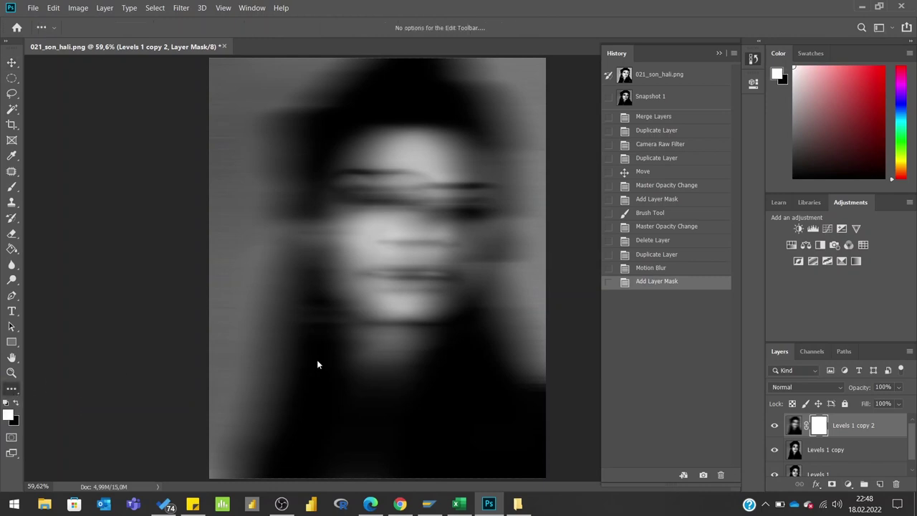
key(x)
click(12, 249)
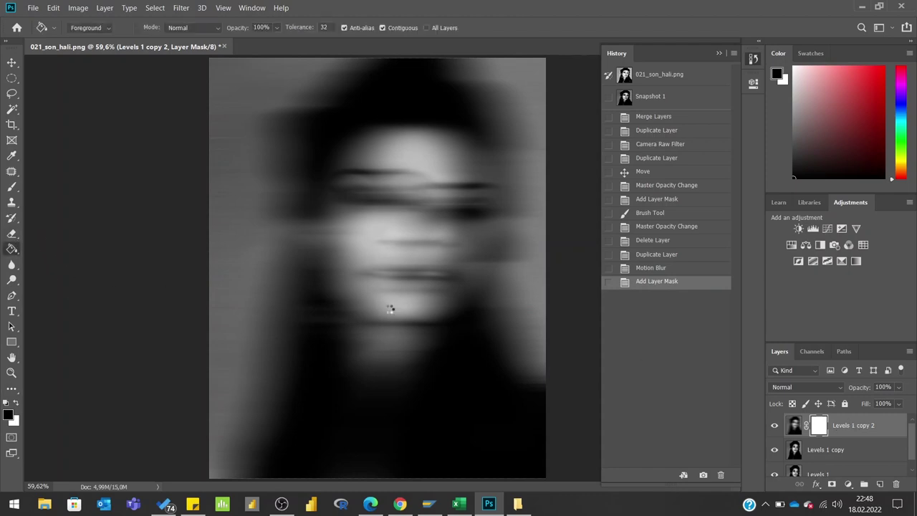
click(390, 309)
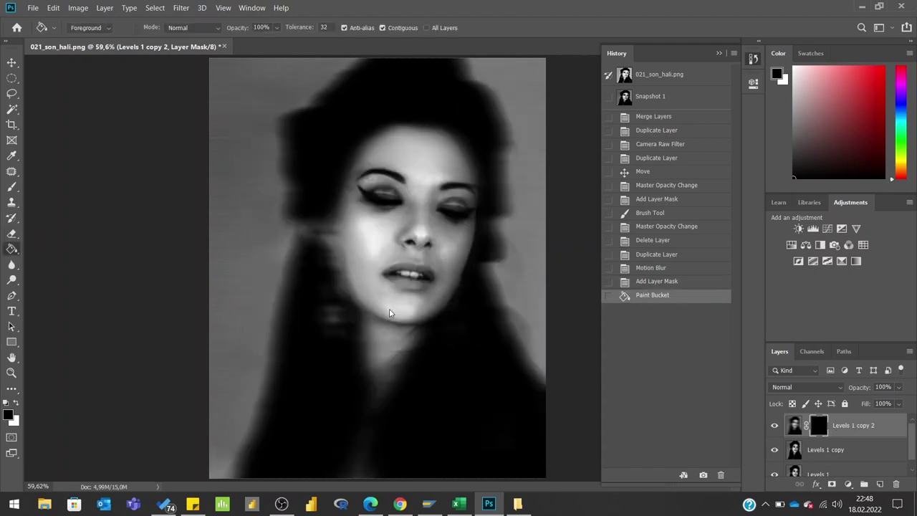
Brush white on the mask to restore blur along the hair and face edges.
click(12, 186)
key(x)
mouse_move(332, 82)
mouse_down()
mouse_move(276, 259)
mouse_move(260, 446)
mouse_up()
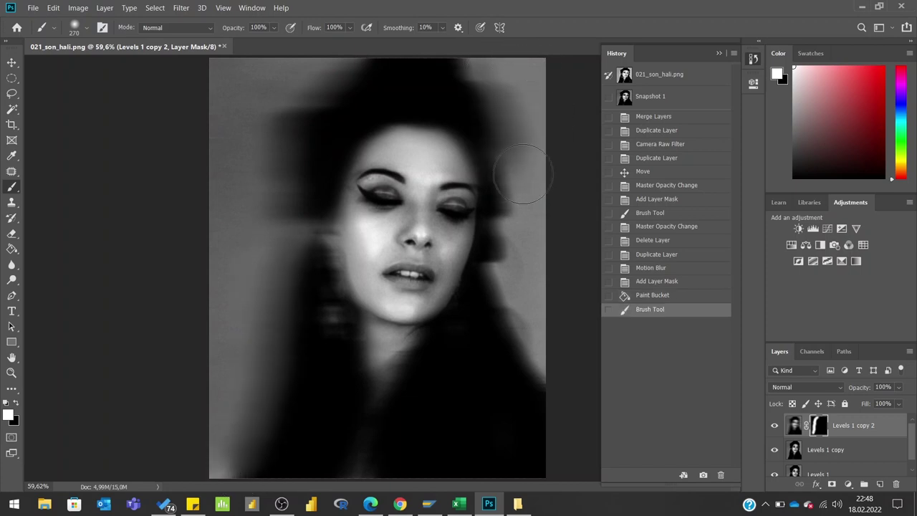
drag(523, 174, 556, 416)
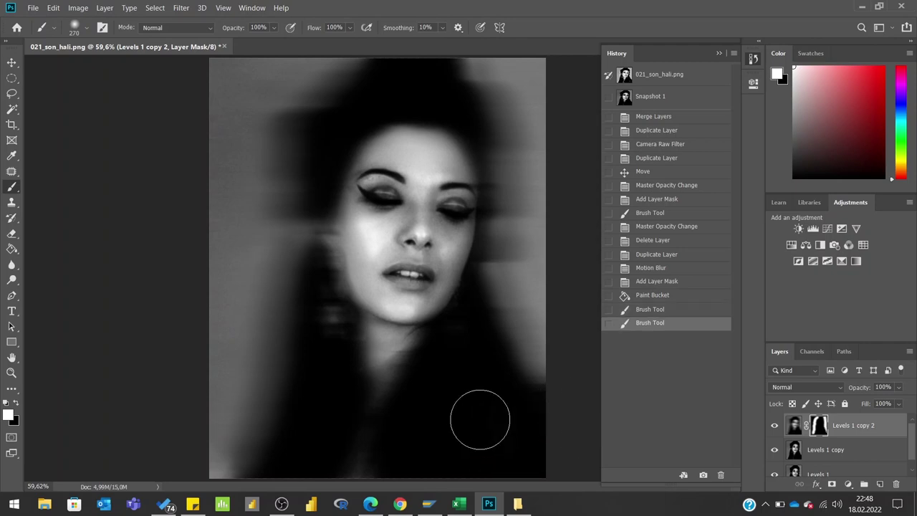
drag(324, 150, 316, 215)
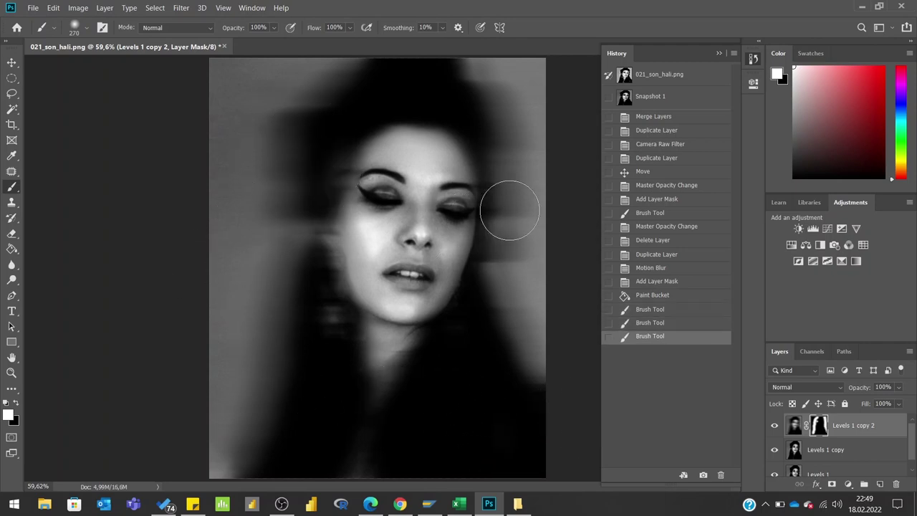
drag(509, 211, 511, 376)
drag(487, 280, 479, 366)
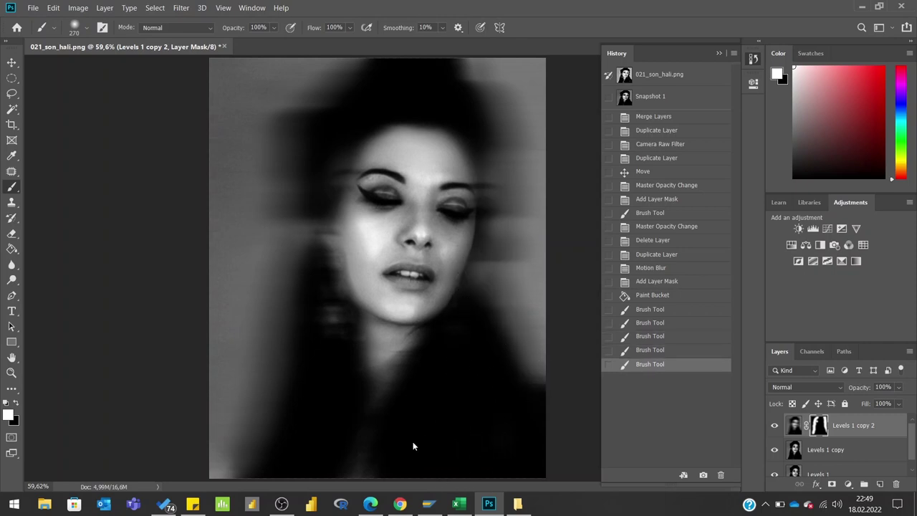
drag(337, 318, 248, 380)
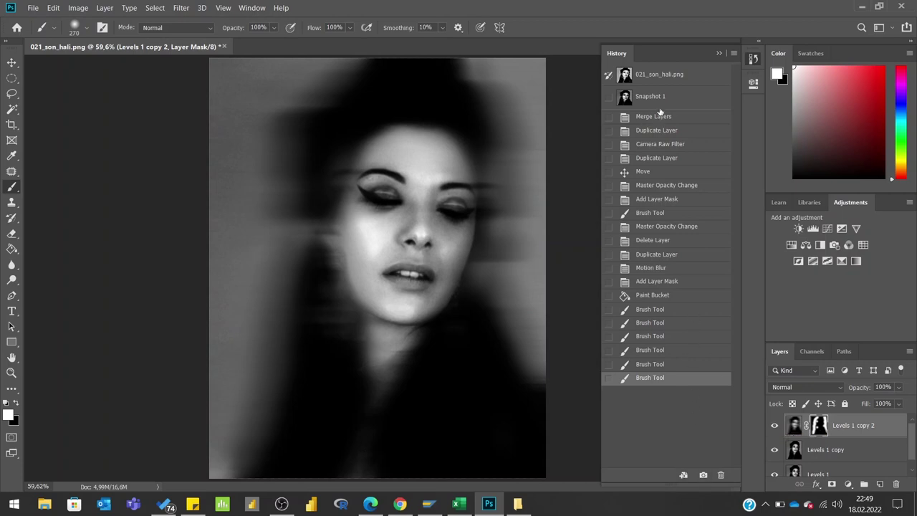
Save Snapshot 2 with Levels 1 copy 2 hidden, and Snapshot 3 with it visible.
click(775, 426)
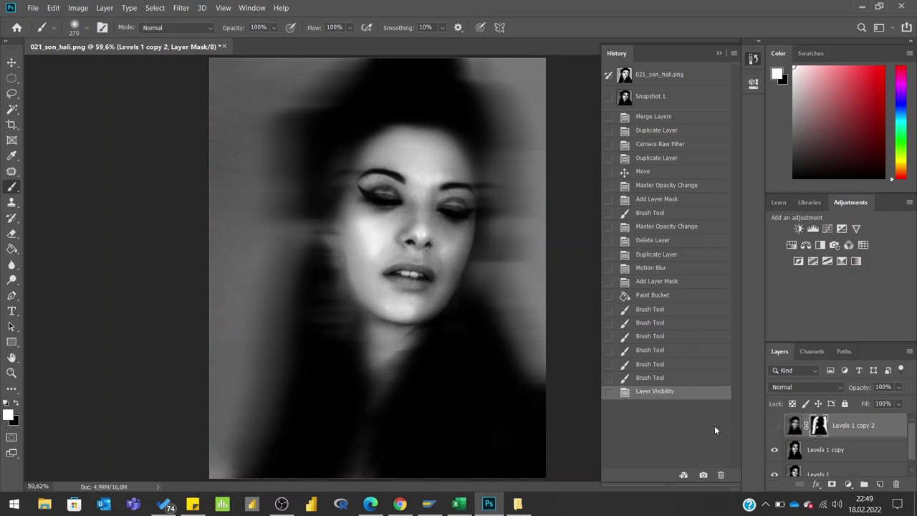
click(703, 474)
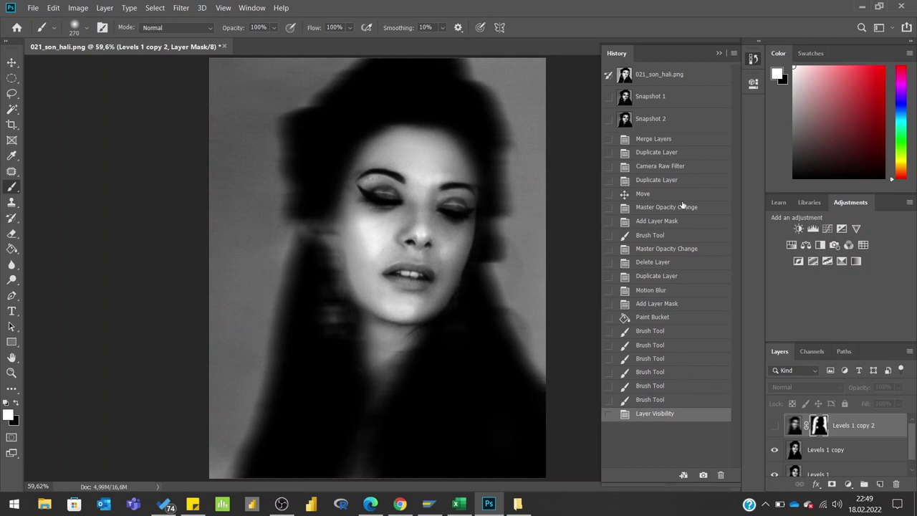
click(775, 425)
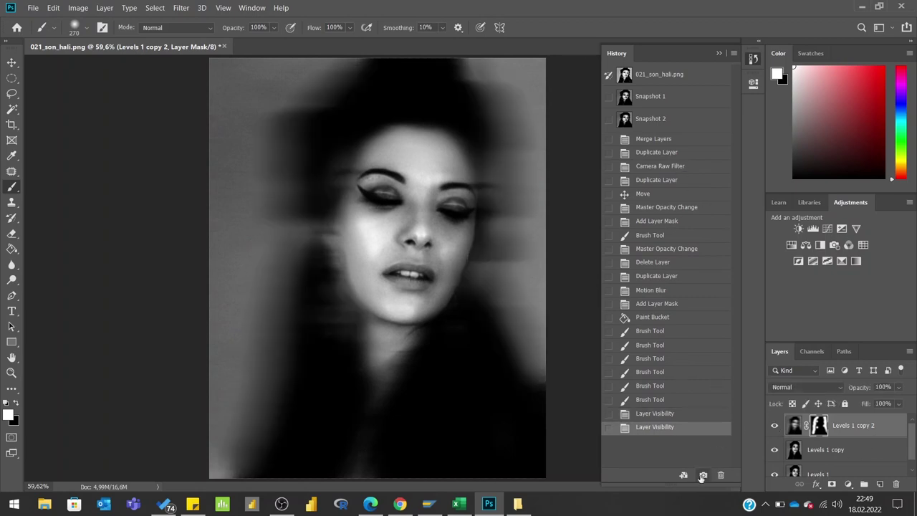
click(703, 475)
Compare Snapshot 2 and Snapshot 3 back and forth, ending on Snapshot 2.
click(653, 122)
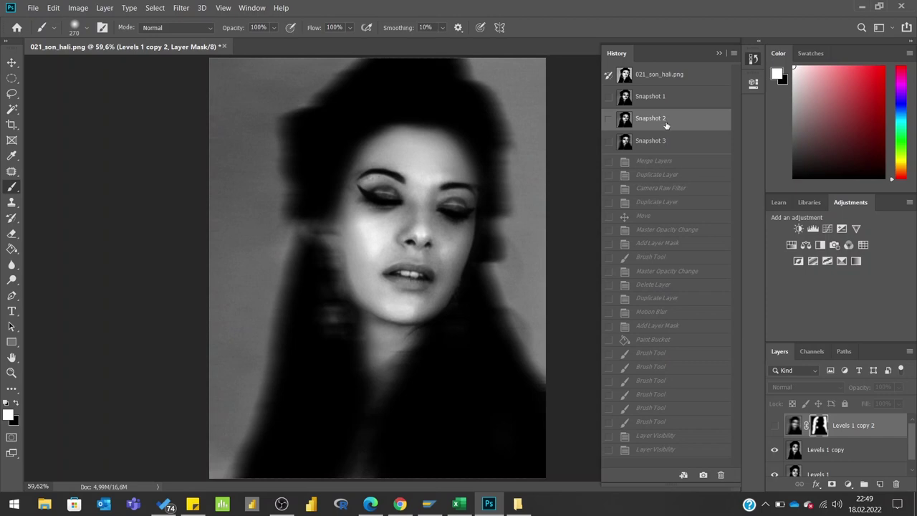
click(665, 141)
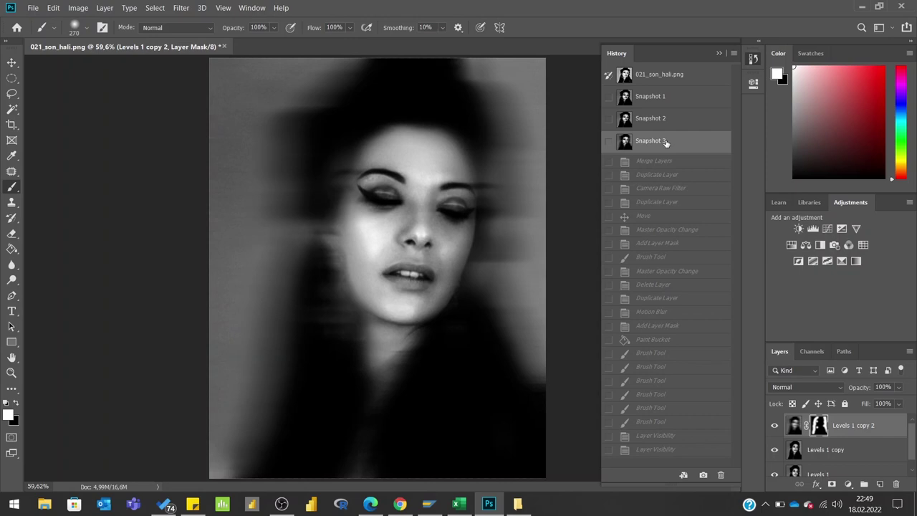
click(665, 120)
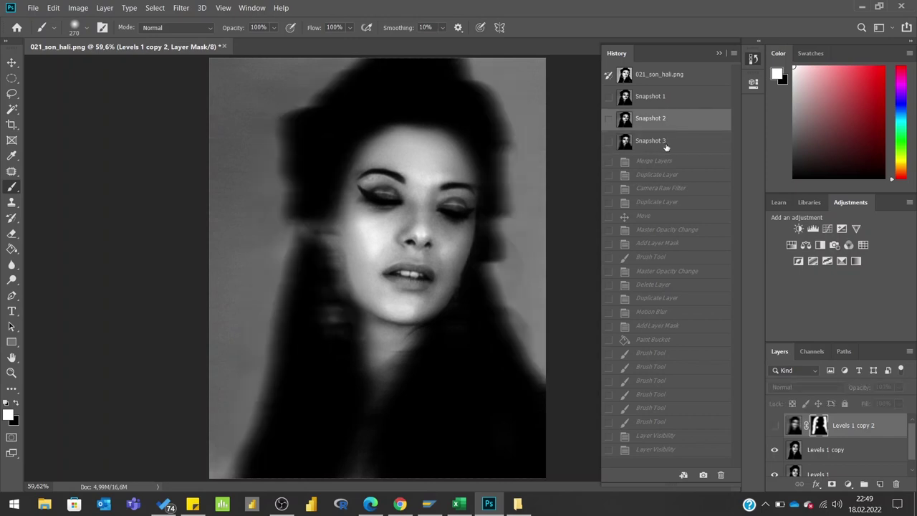
click(665, 145)
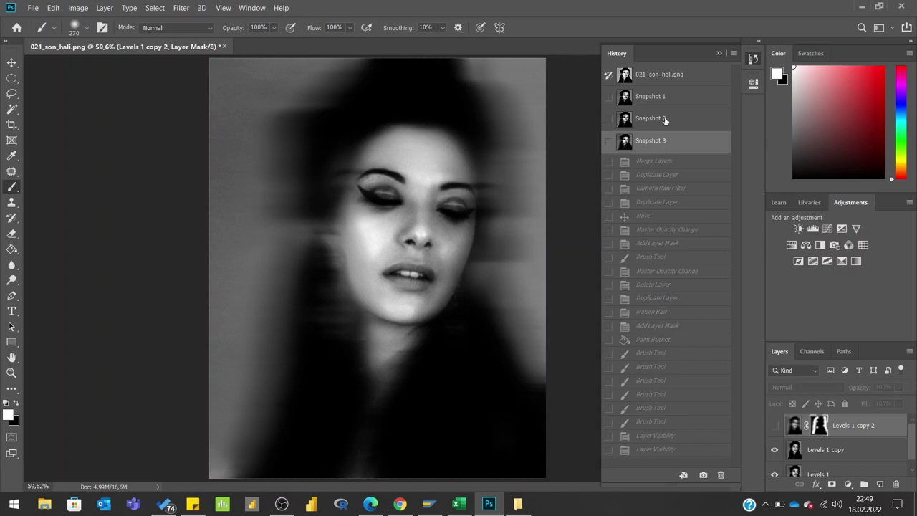
click(665, 120)
click(665, 143)
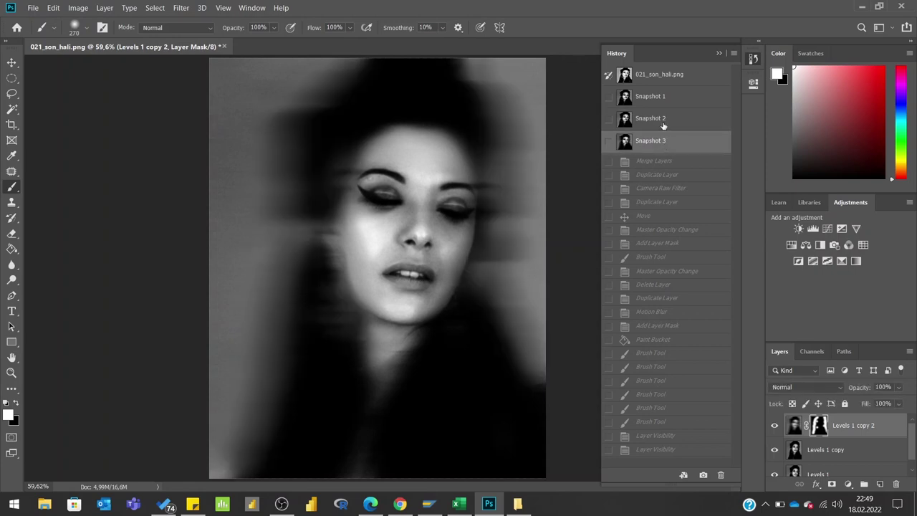
click(665, 123)
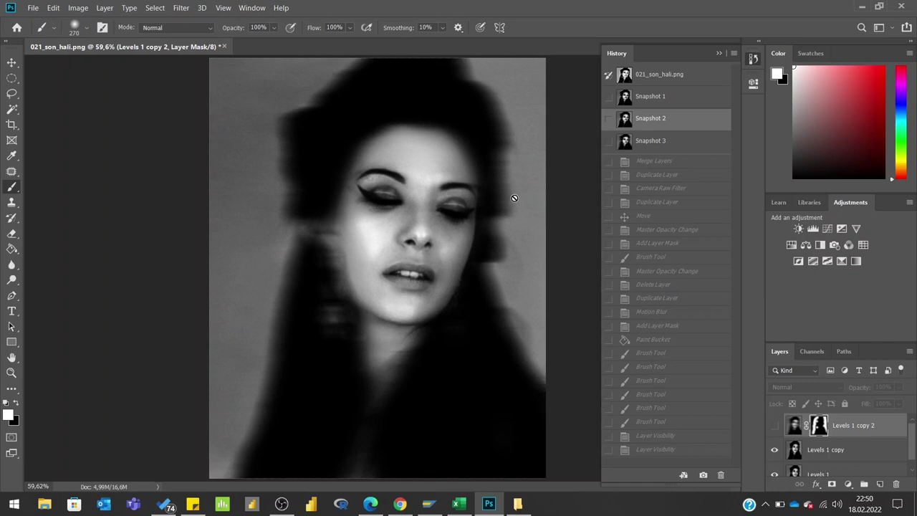
Rename Snapshot 2 to 'Burada kalalım' in the History panel.
double_click(660, 119)
text(Burada kalakım)
key(Return)
Compare the original photo with the 'Burada kalalım' snapshot, ending on 'Burada kalalım'.
click(663, 76)
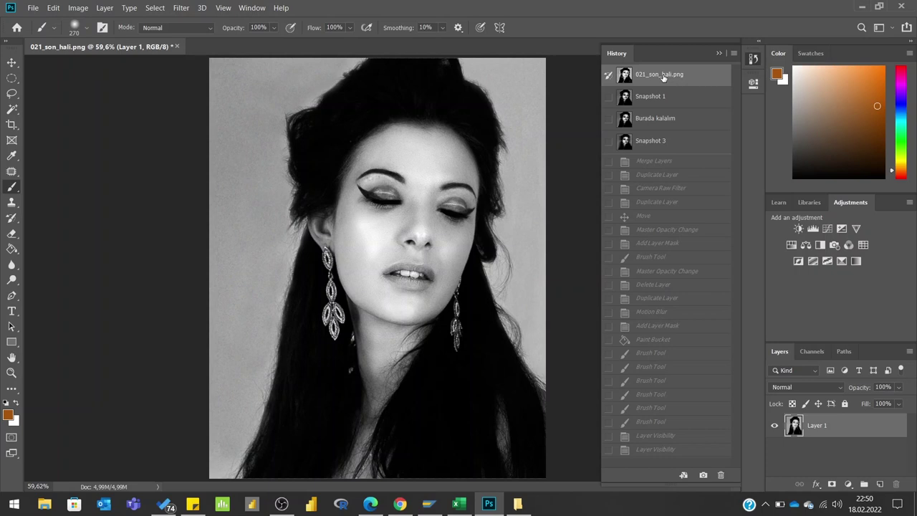
click(655, 123)
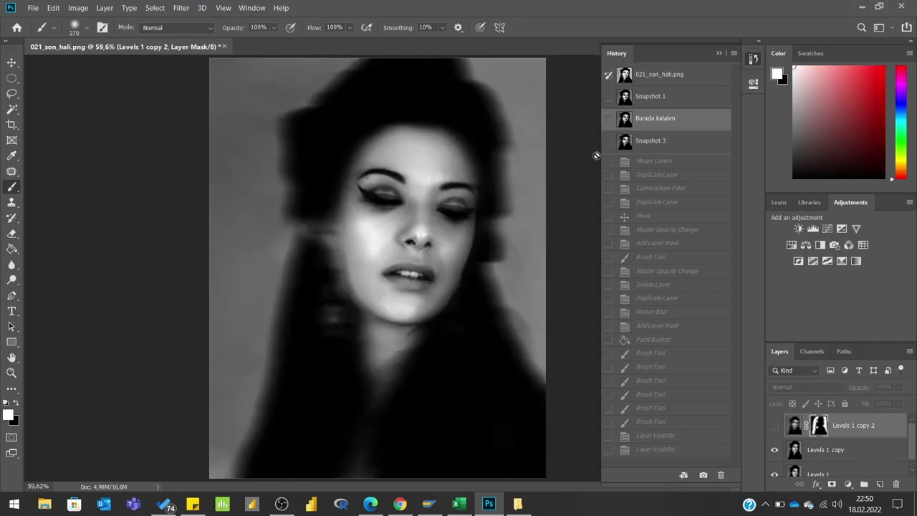
click(648, 76)
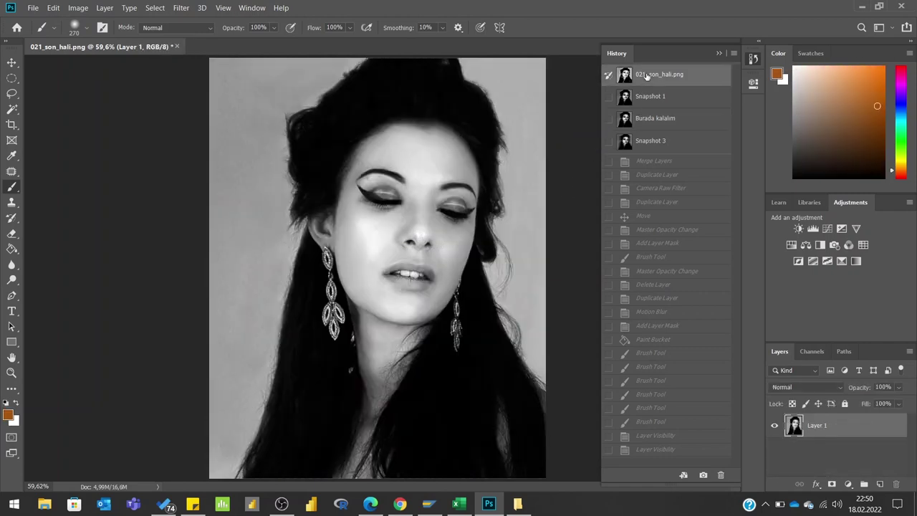
click(649, 122)
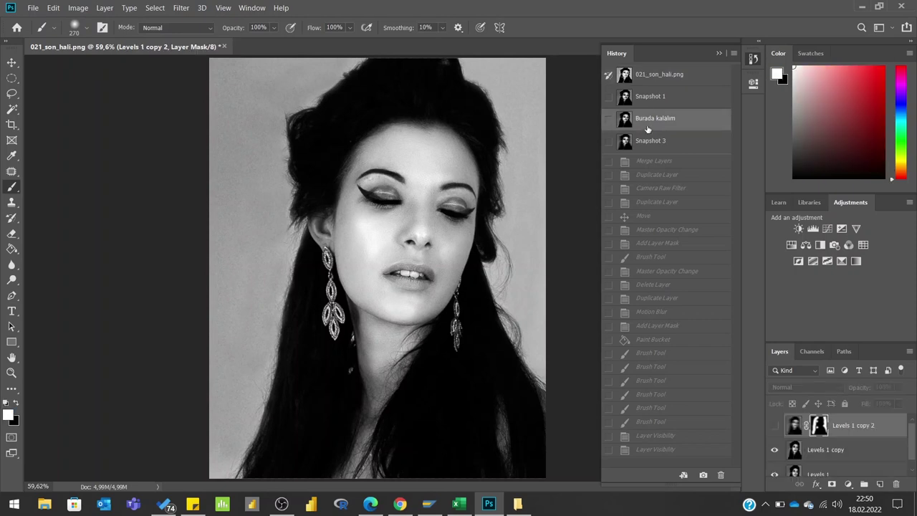